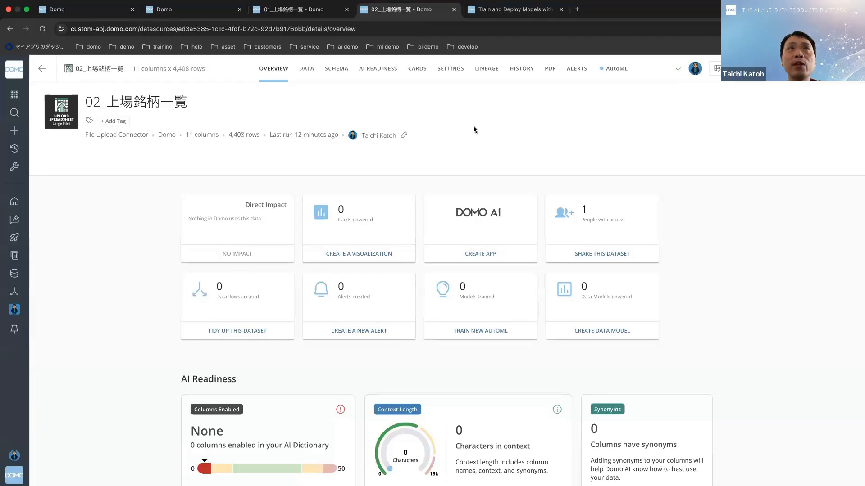
# - View the dataset's AutoML introduction and return to its overview
pyautogui.click(618, 71)
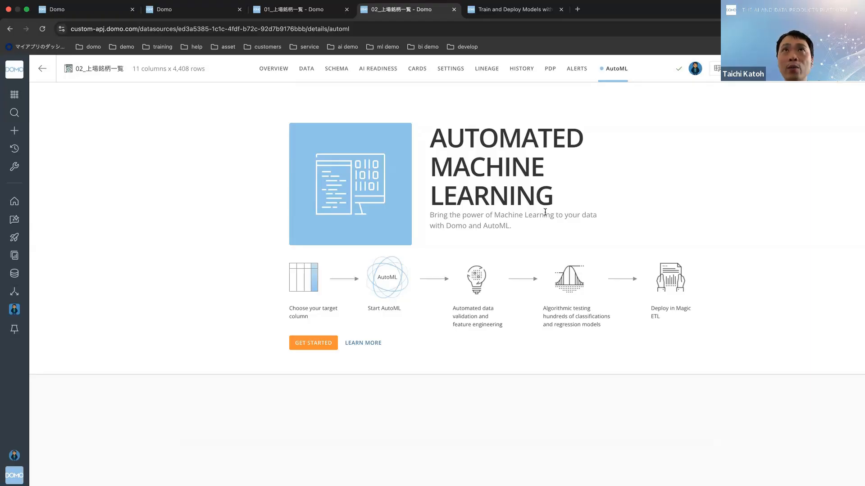
pyautogui.click(273, 74)
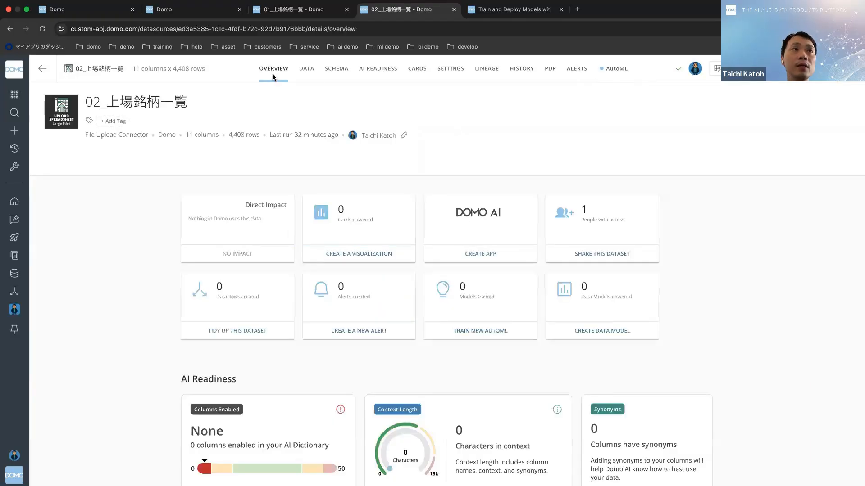
# - Switch to the PDF presentation and review the demo topics on the Agenda page
pyautogui.hotkey('ctrl', 'Left')
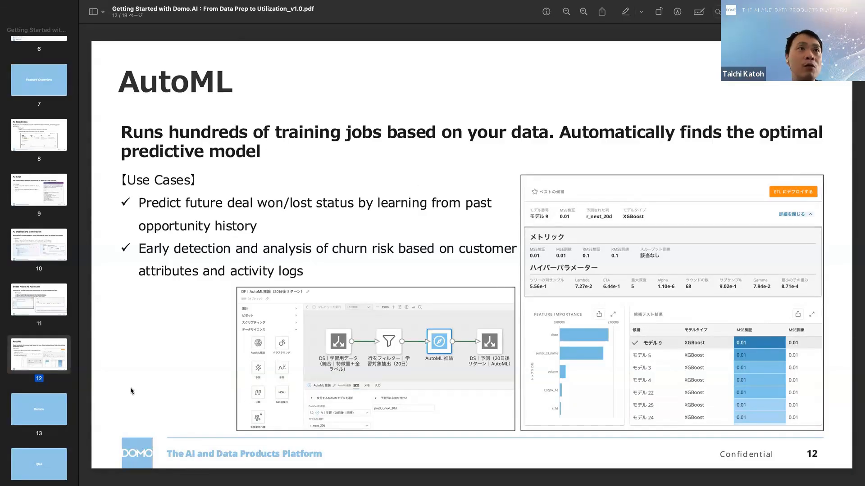
pyautogui.scroll(-1, 26, 371)
pyautogui.click(27, 370)
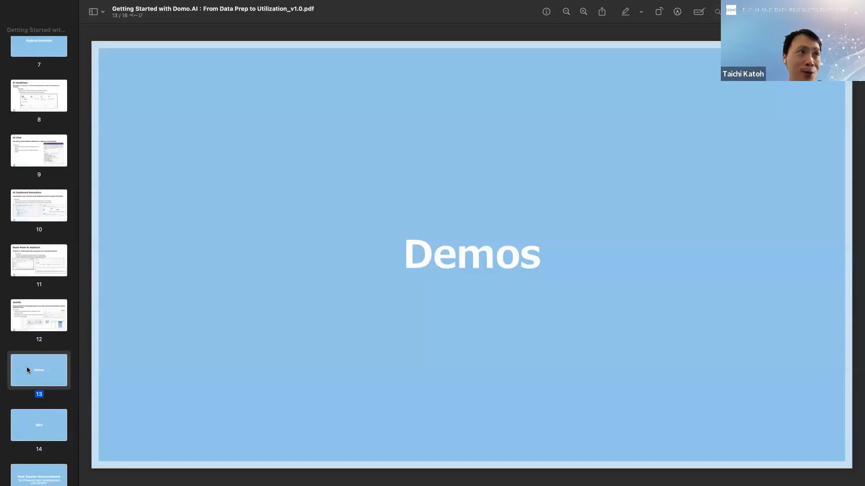
pyautogui.scroll(10, 27, 370)
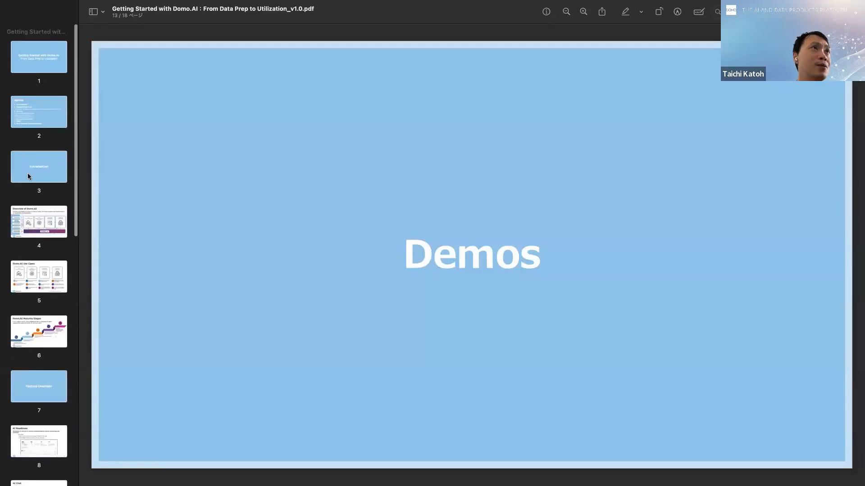
pyautogui.click(41, 107)
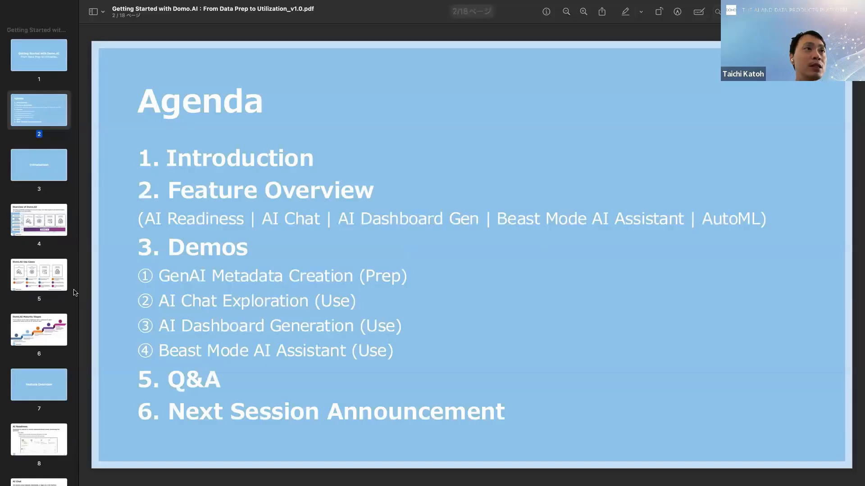
pyautogui.moveTo(137, 270); pyautogui.dragTo(363, 372)
pyautogui.click(363, 372)
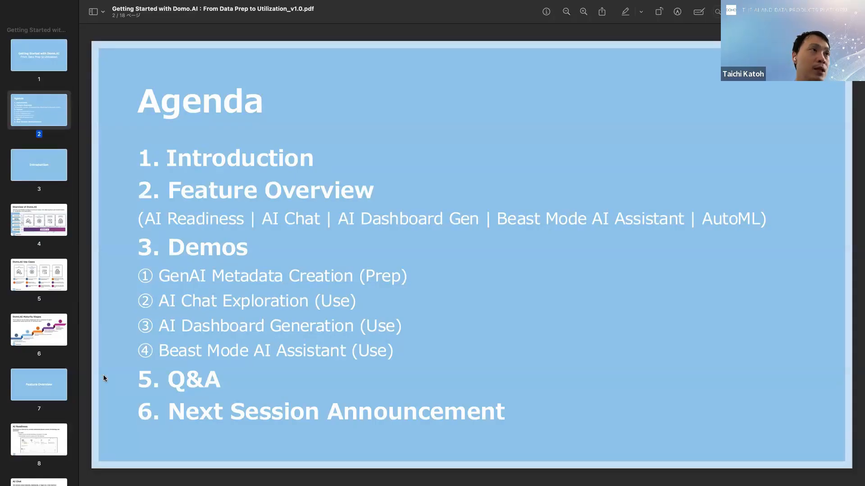
pyautogui.scroll(-10, 61, 402)
pyautogui.click(58, 407)
# - Switch back to Domo in the browser and examine the rows and columns of the 02_上場銘柄一覧 dataset
pyautogui.hotkey('ctrl', 'Right')
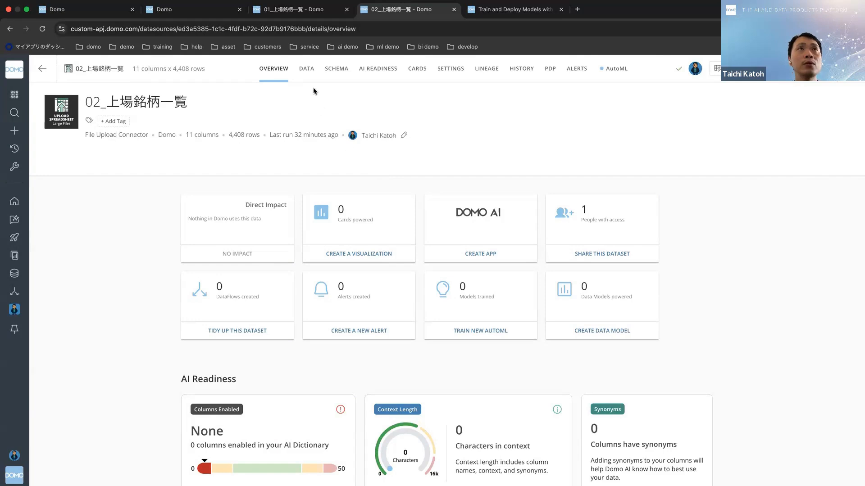
pyautogui.click(308, 72)
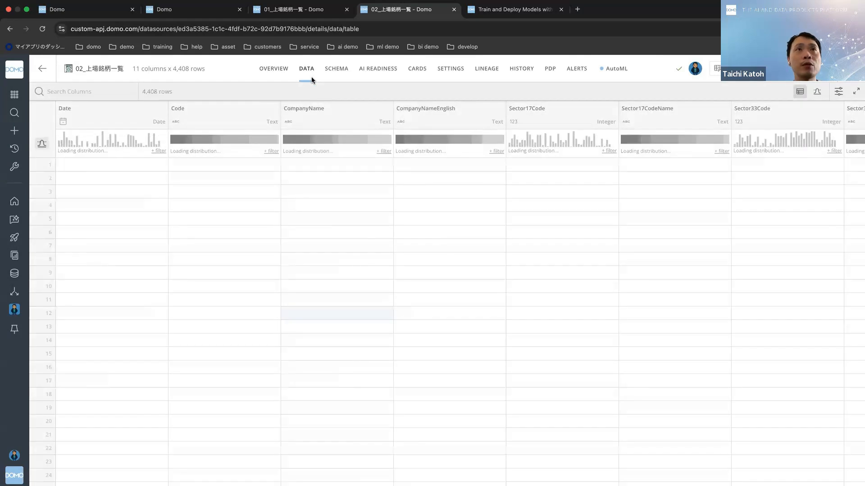
pyautogui.hscroll(10, 518, 241)
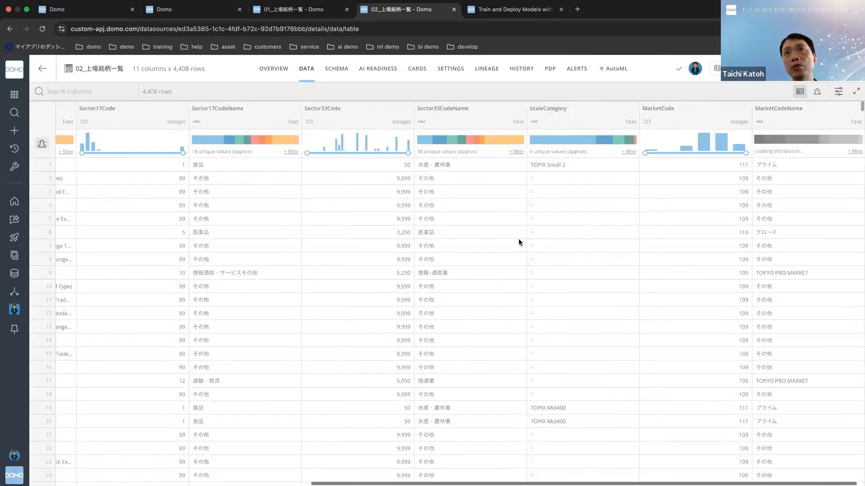
pyautogui.hscroll(-10, 518, 239)
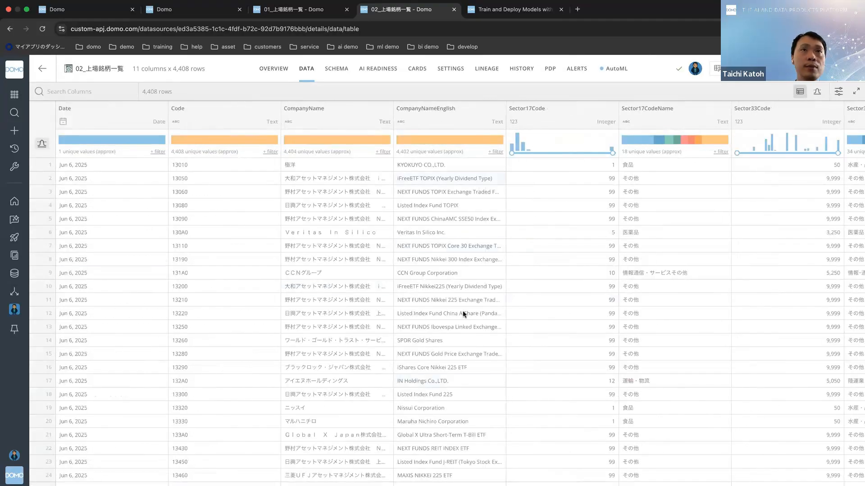
pyautogui.scroll(-5, 444, 324)
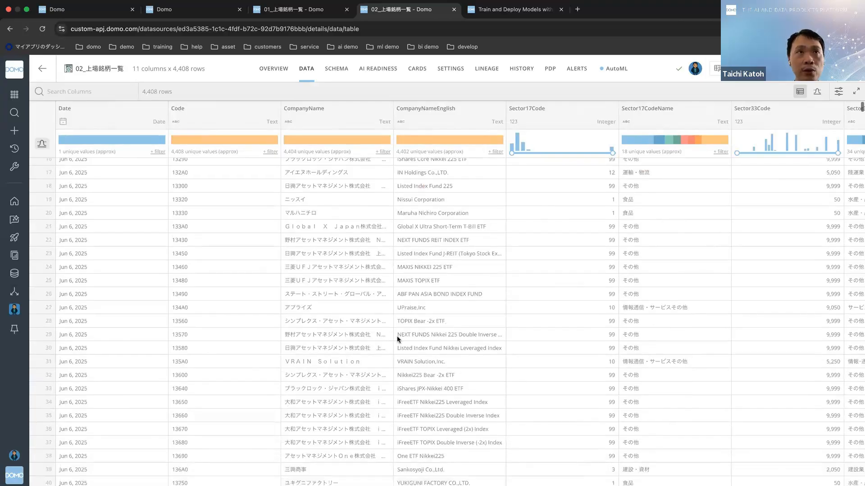
pyautogui.scroll(5, 364, 336)
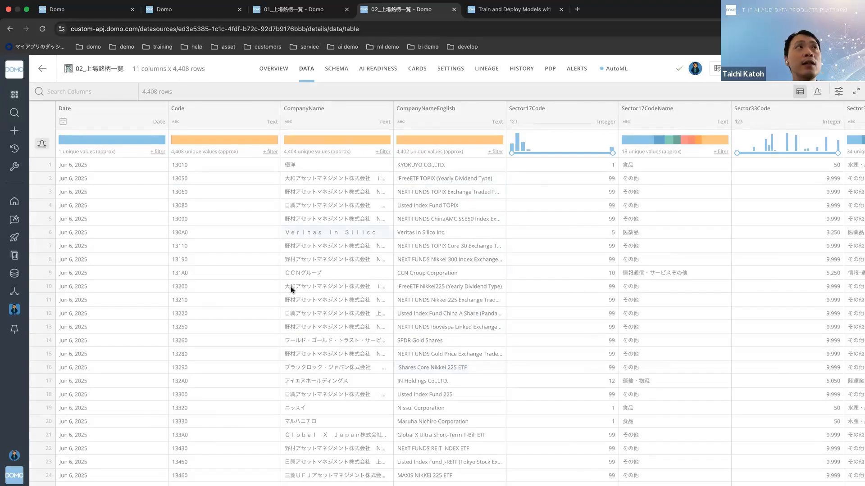
pyautogui.scroll(-10, 517, 313)
pyautogui.scroll(10, 517, 313)
# - Add all of the dataset's columns to its AI Dictionary in AI Readiness
pyautogui.click(378, 70)
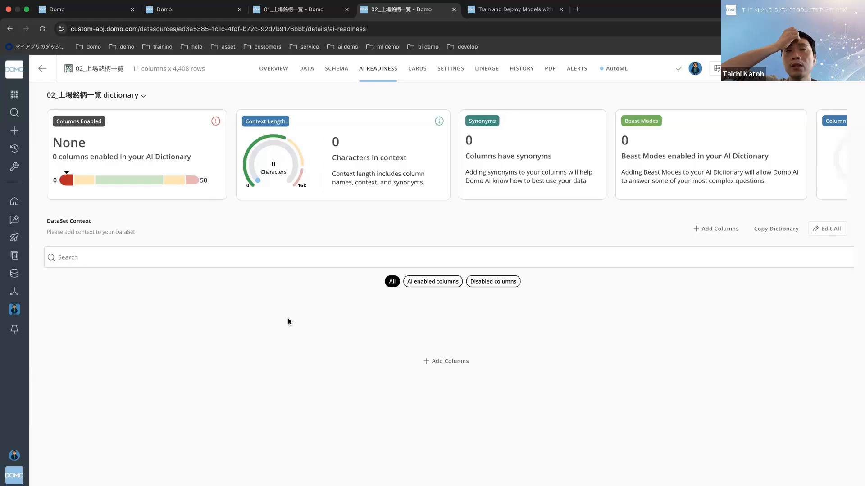
pyautogui.click(709, 232)
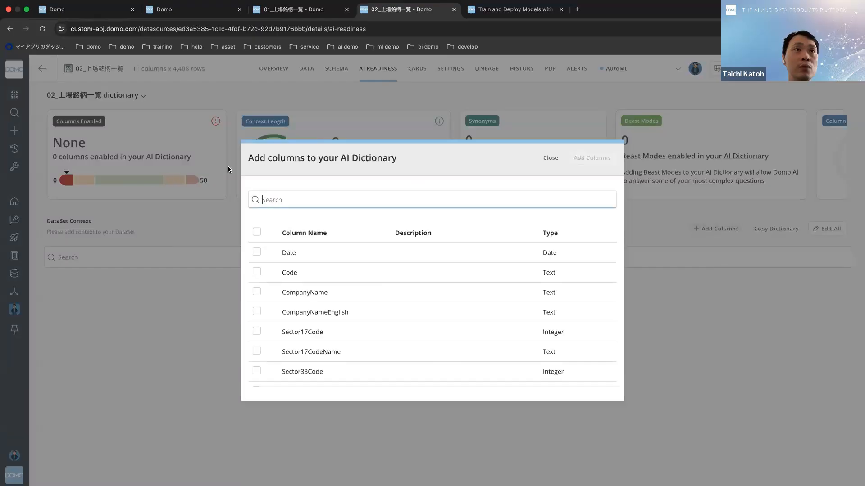
pyautogui.click(258, 232)
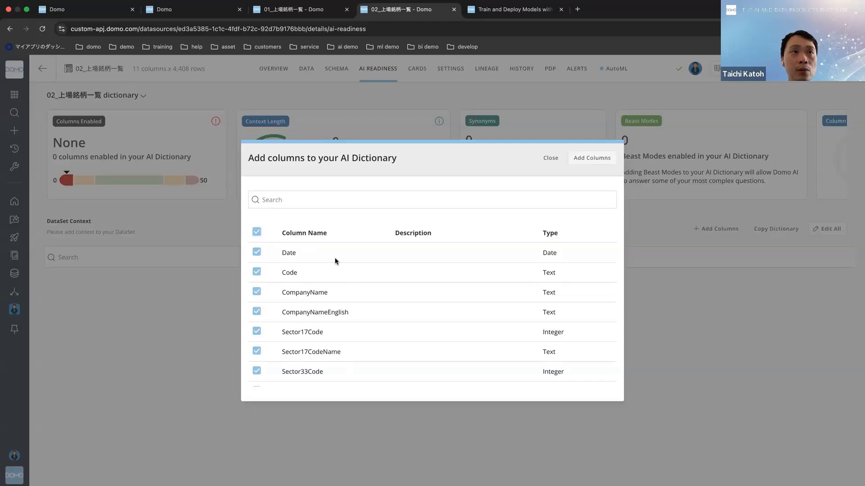
pyautogui.scroll(-3, 345, 325)
pyautogui.click(261, 278)
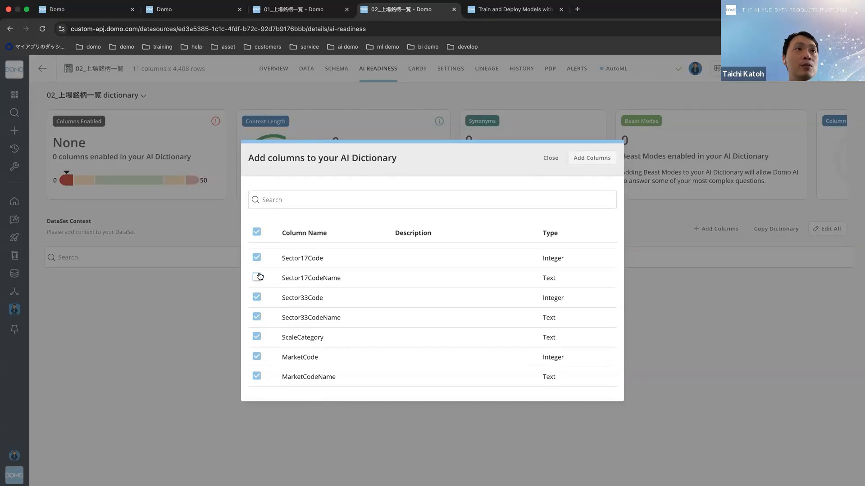
pyautogui.click(259, 279)
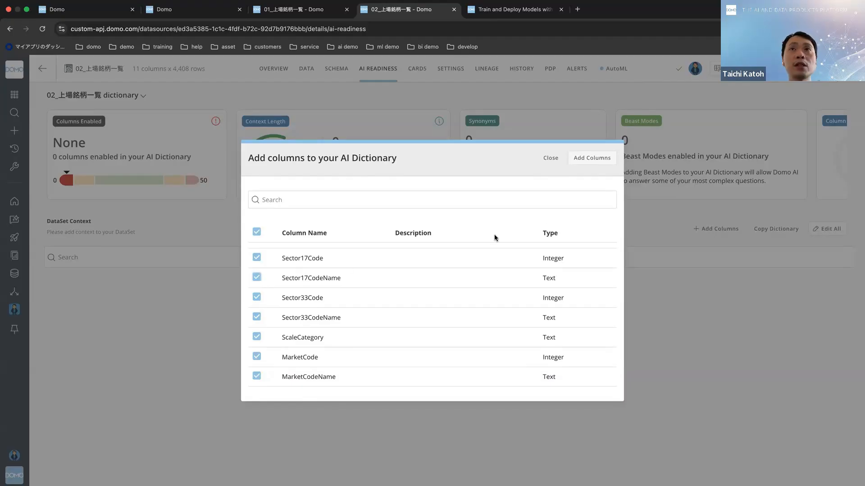
pyautogui.click(593, 162)
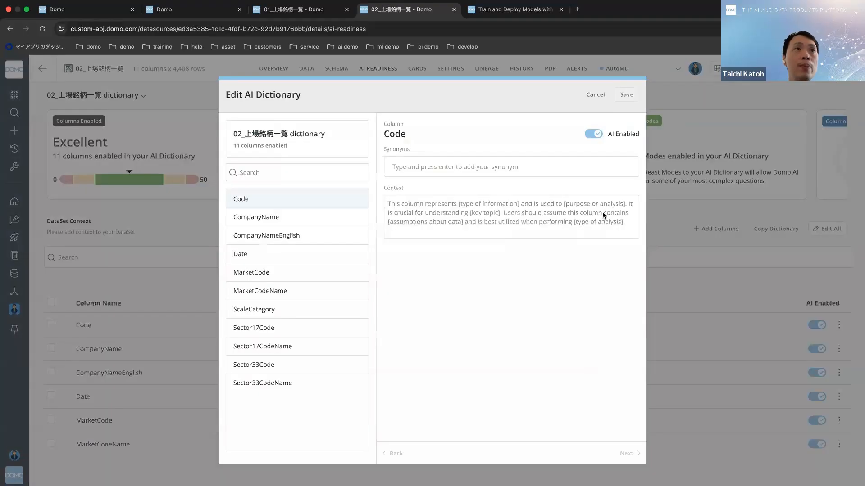
# - Add the synonym 銘柄コード to the Code column in the AI Dictionary
pyautogui.click(293, 225)
pyautogui.click(293, 201)
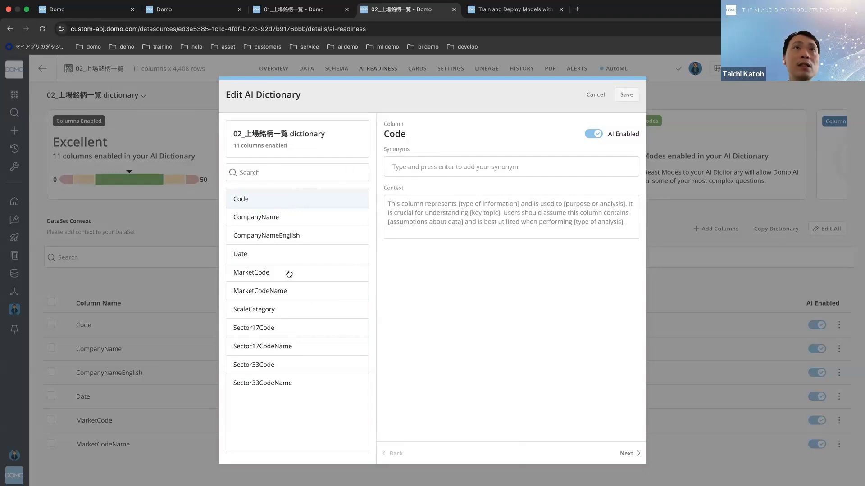
pyautogui.click(386, 197)
pyautogui.click(420, 172)
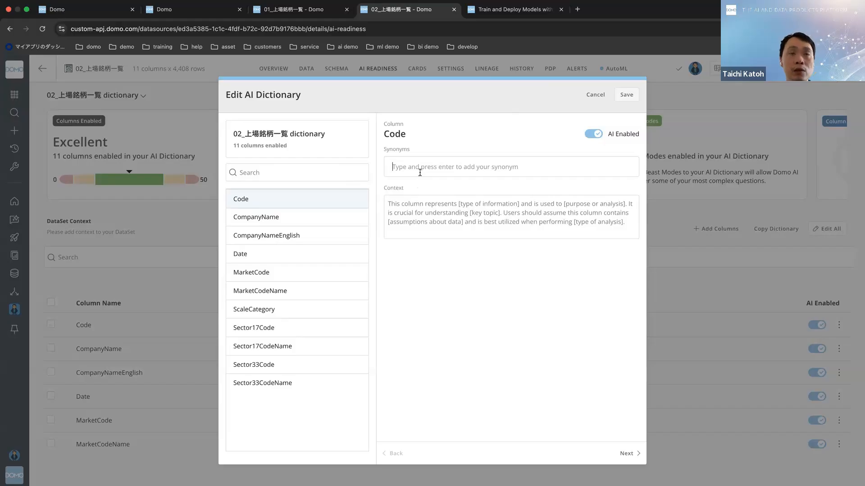
pyautogui.hotkey('ctrl', 'space')
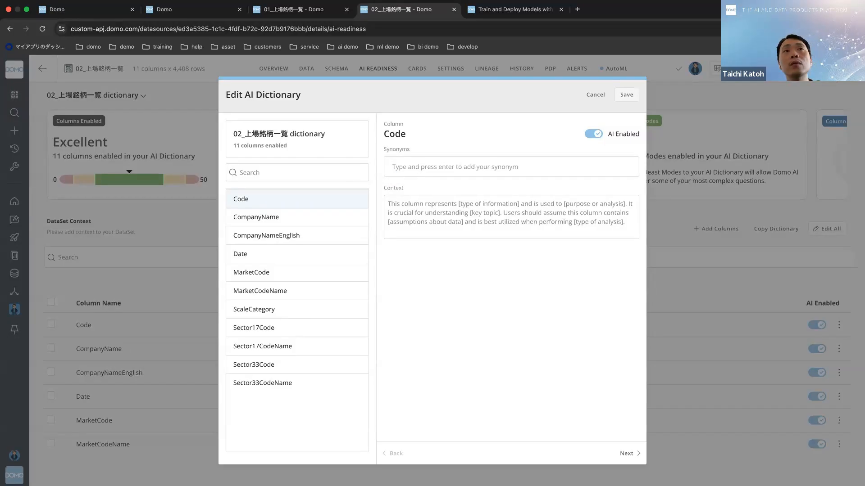
pyautogui.write('めい')
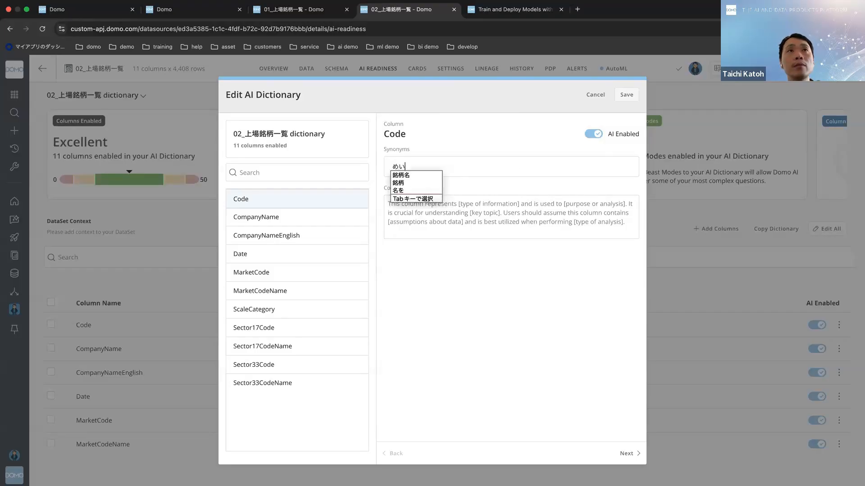
pyautogui.write('がらこーど')
pyautogui.press('space')
pyautogui.press('Return')
pyautogui.write('こーど')
pyautogui.press('BackSpace')
pyautogui.press('BackSpace')
pyautogui.press('BackSpace')
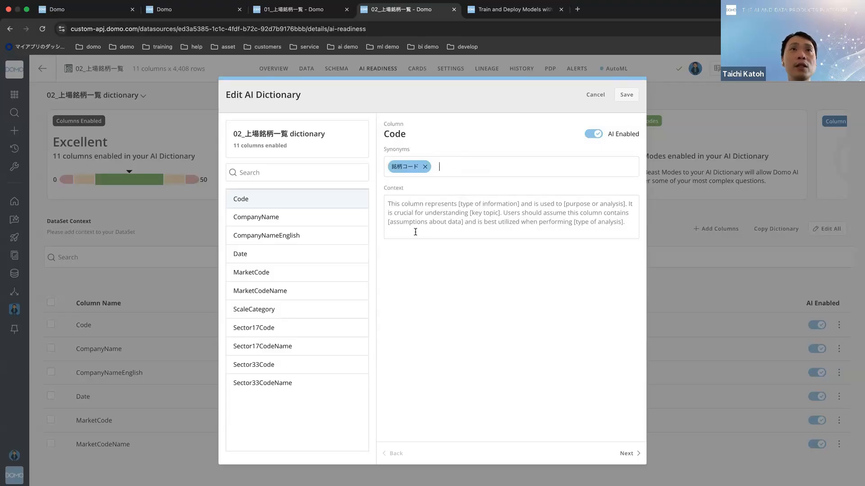
# - Enter the context これは銘柄コードです。 for the Code column and save the AI Dictionary
pyautogui.click(416, 231)
pyautogui.write('これは')
pyautogui.press('Return')
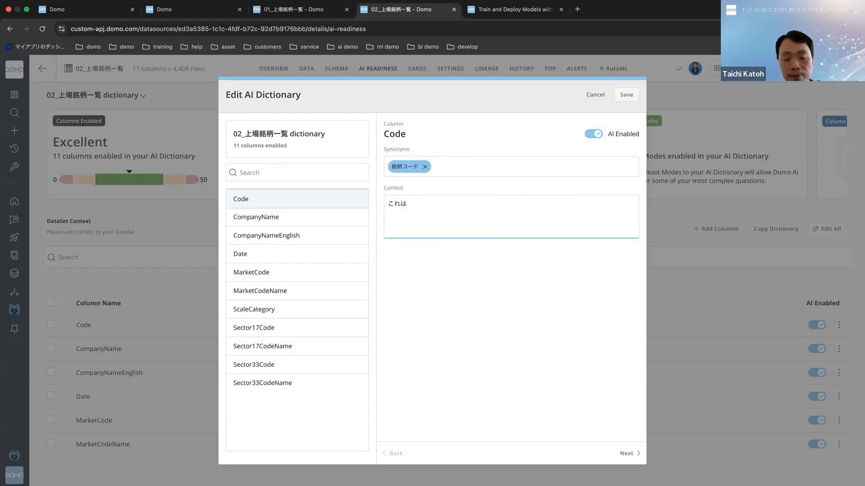
pyautogui.write('銘柄コード')
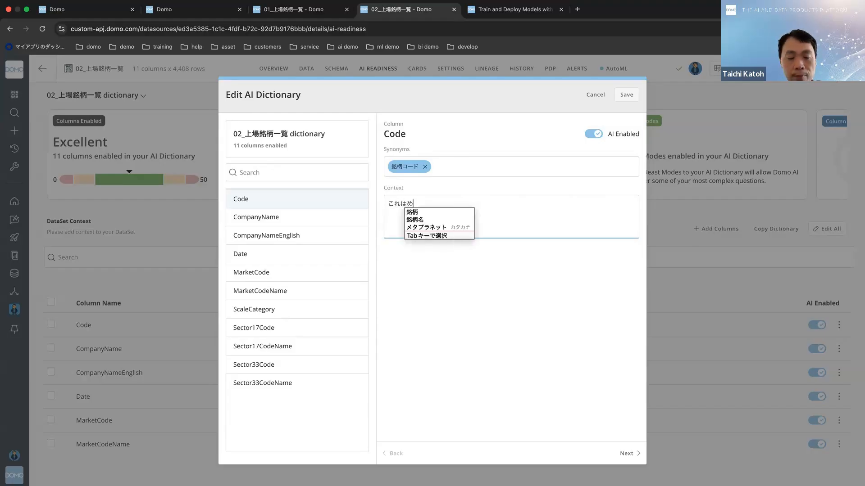
pyautogui.write('です。')
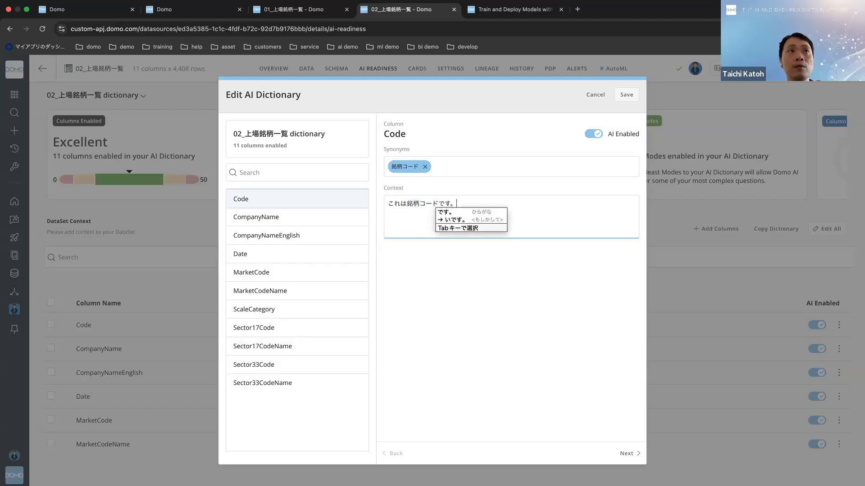
pyautogui.press('Return')
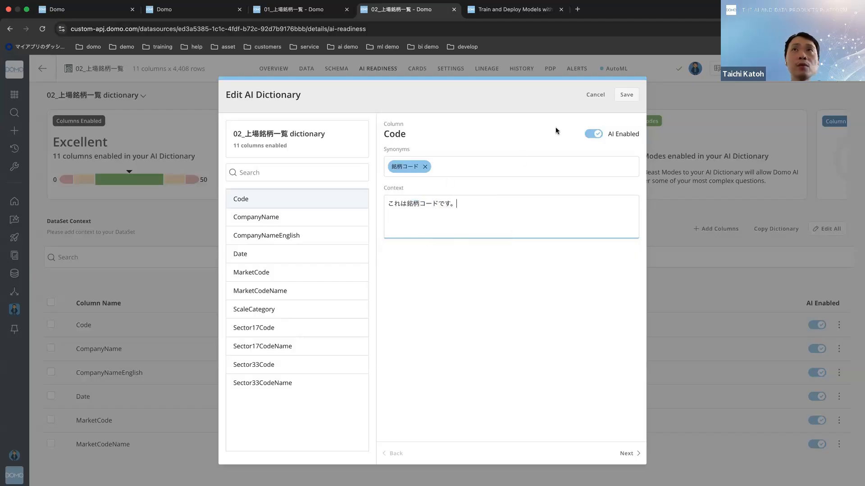
pyautogui.click(629, 101)
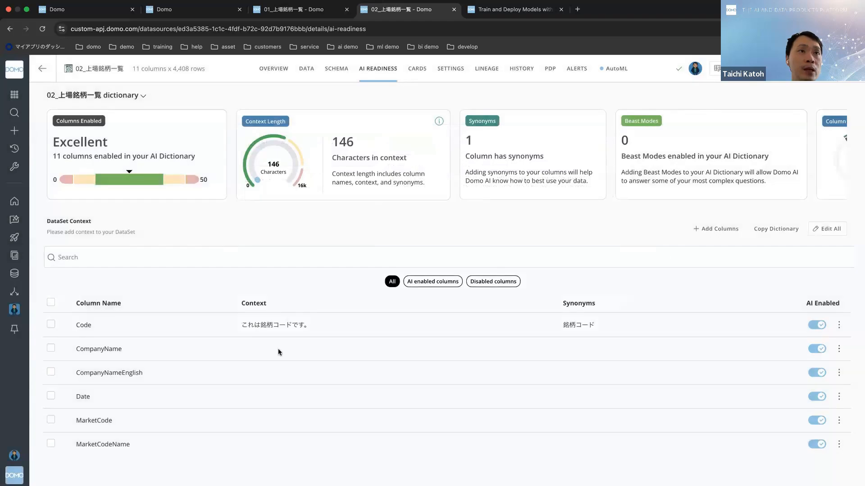
# - Check the saved context and synonym of the Code column in the dictionary list
pyautogui.tripleClick(262, 329)
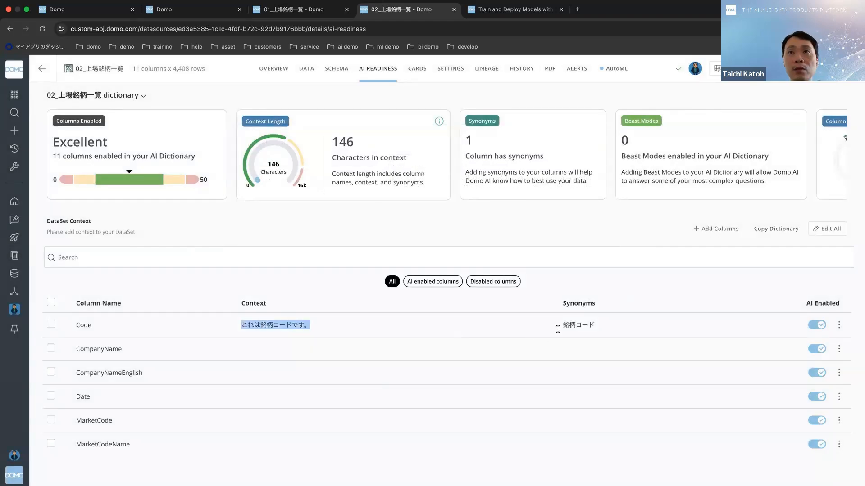
pyautogui.click(570, 328)
pyautogui.tripleClick(570, 328)
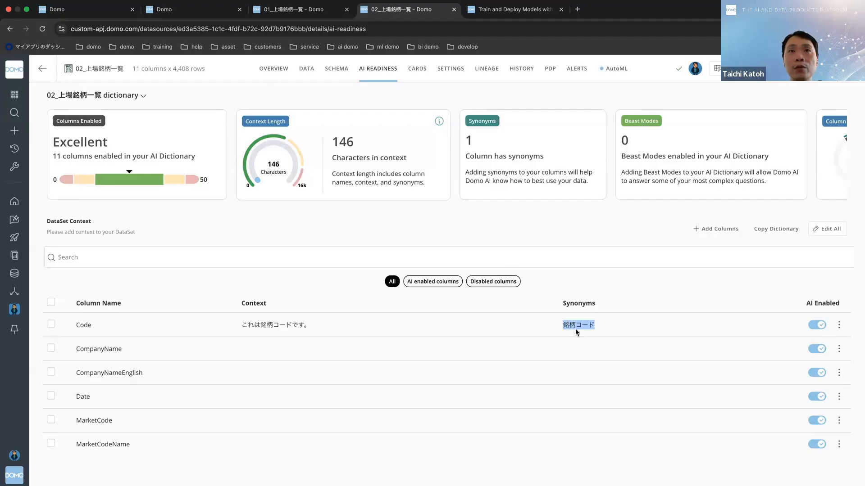
pyautogui.click(577, 332)
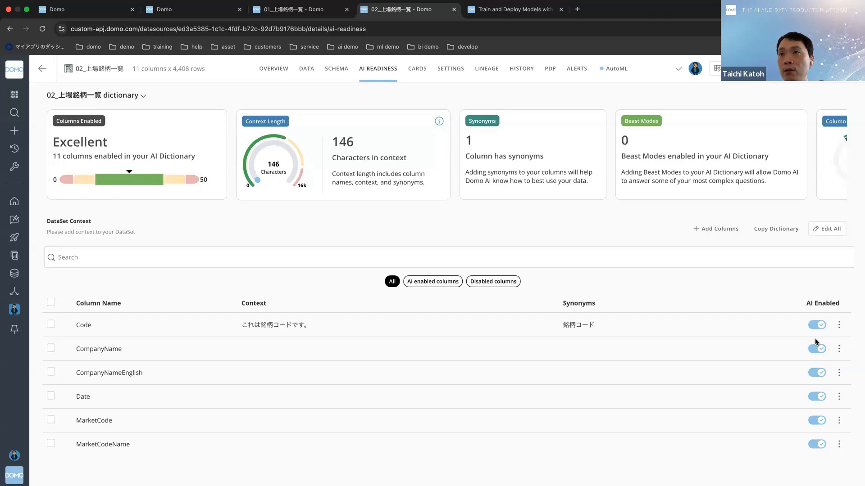
# - Turn AI Enabled off and back on for the Code column, and view the MarketCode column's options
pyautogui.click(816, 325)
pyautogui.click(816, 326)
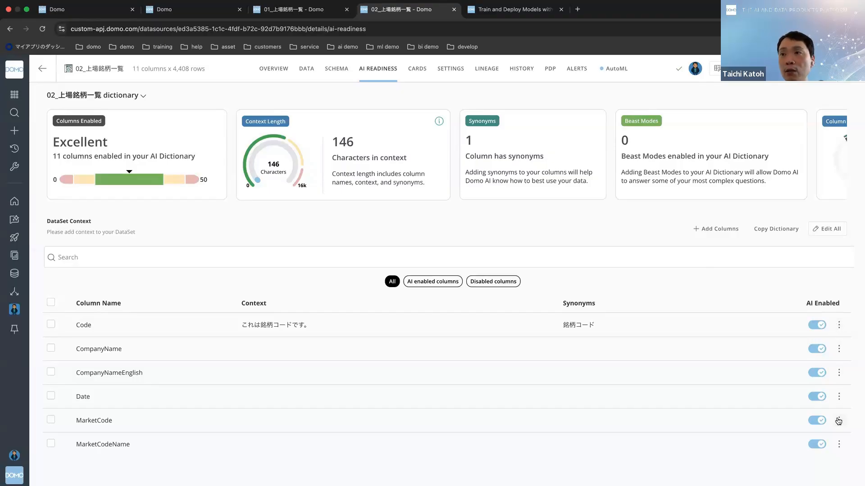
pyautogui.click(838, 421)
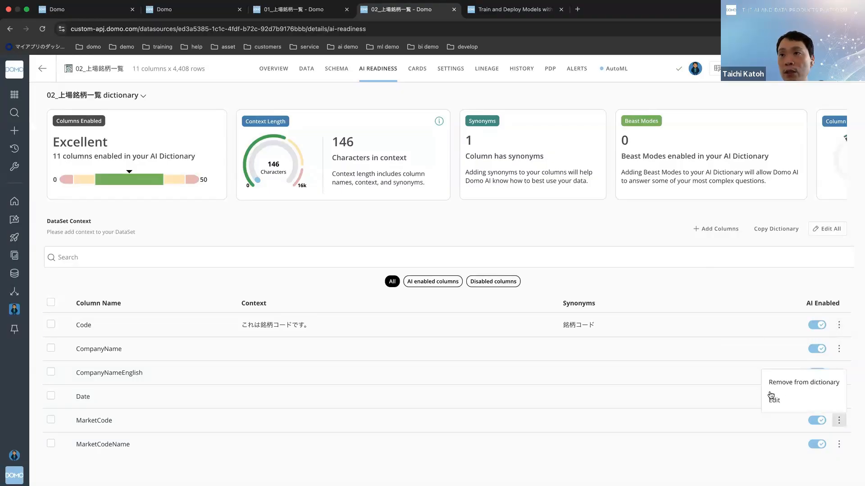
pyautogui.click(680, 315)
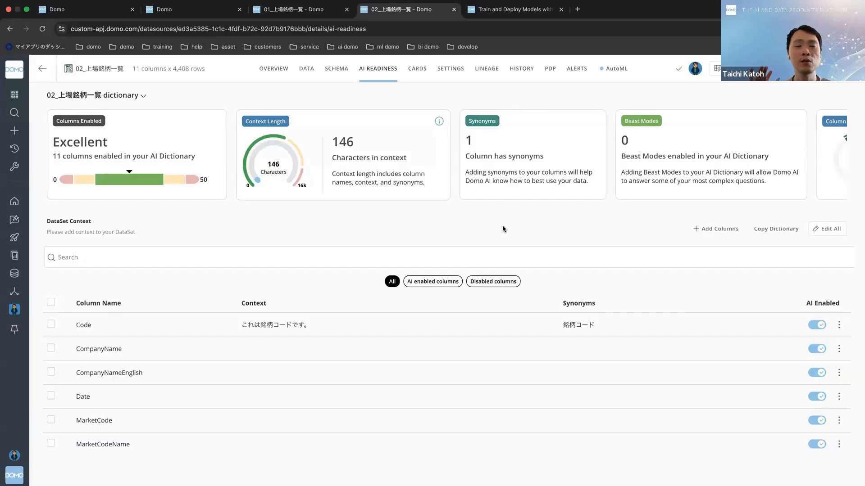
# - Review the AIメタデータ生成ワークフロー diagram and the mapping of its テキスト生成 step, fitting the whole workflow in view
pyautogui.click(193, 9)
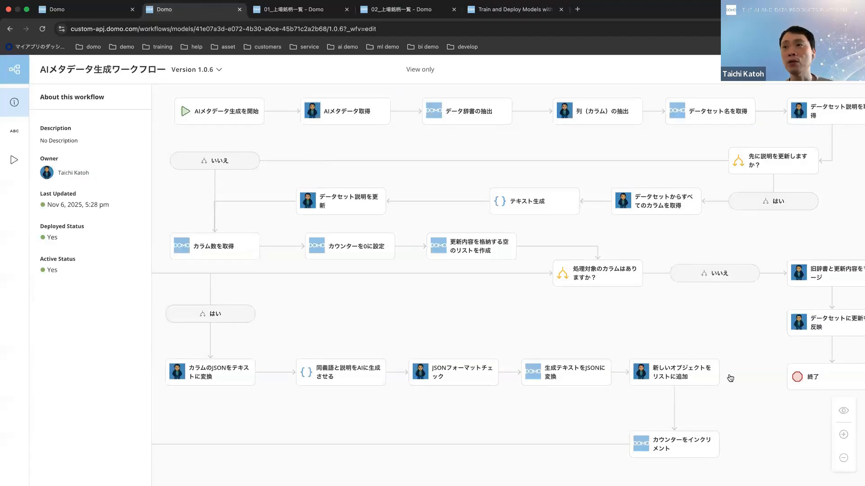
pyautogui.click(843, 411)
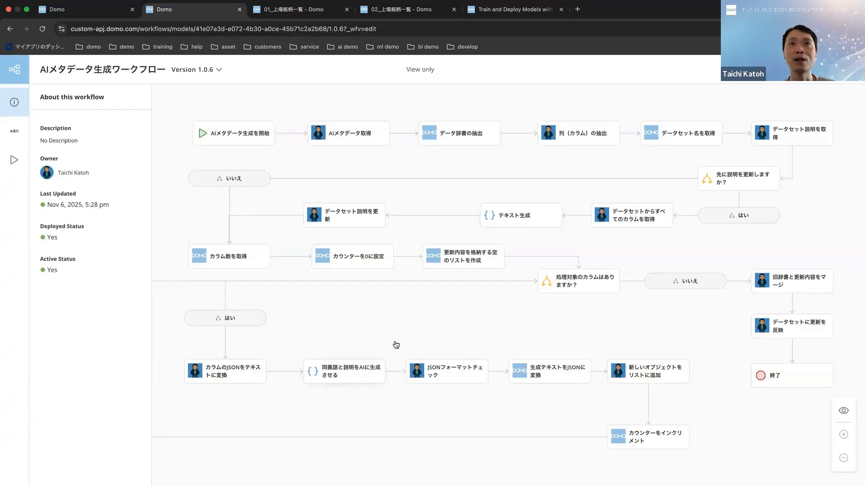
pyautogui.click(518, 218)
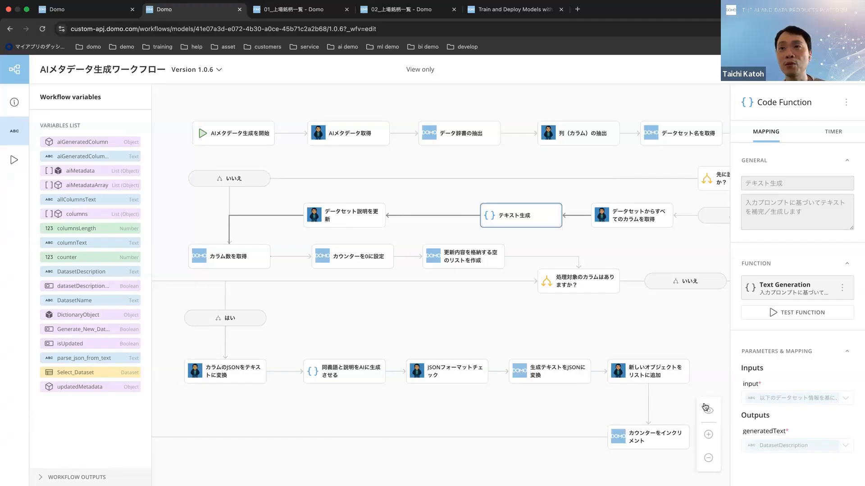
pyautogui.click(709, 411)
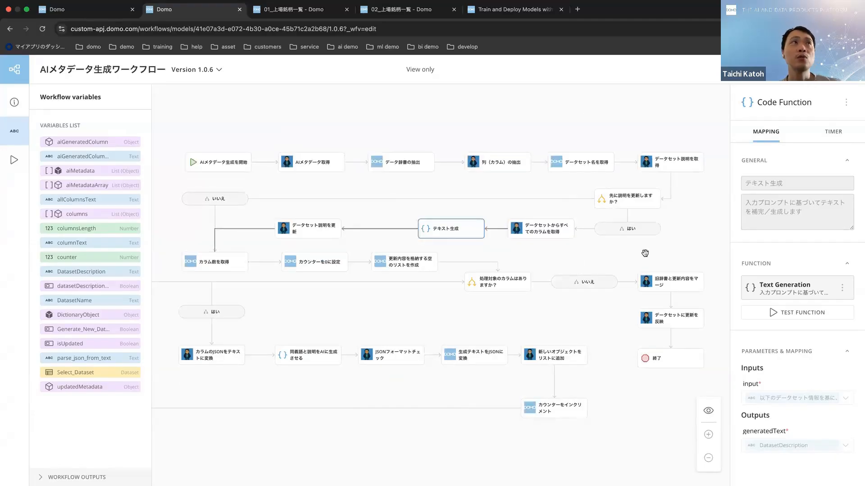
# - Open the AIメタデータ生成 app and go through its Domo AI Ready Workflow guide steps
pyautogui.click(90, 13)
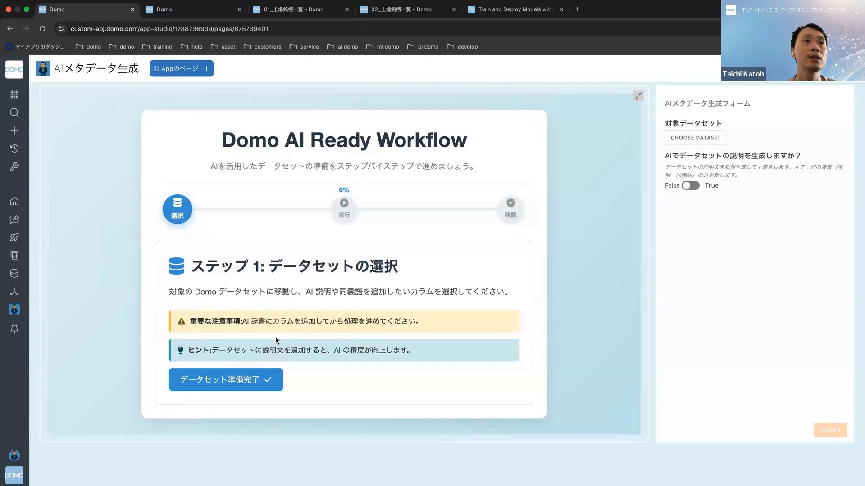
pyautogui.click(272, 380)
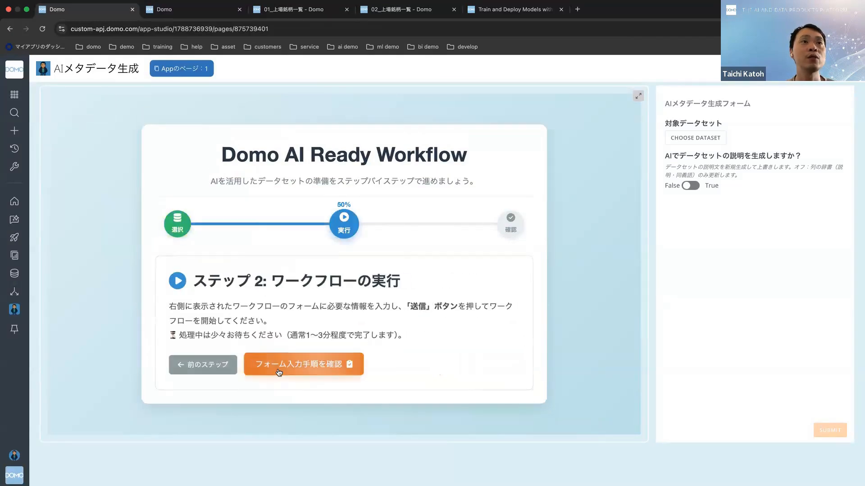
pyautogui.click(279, 373)
pyautogui.click(279, 373)
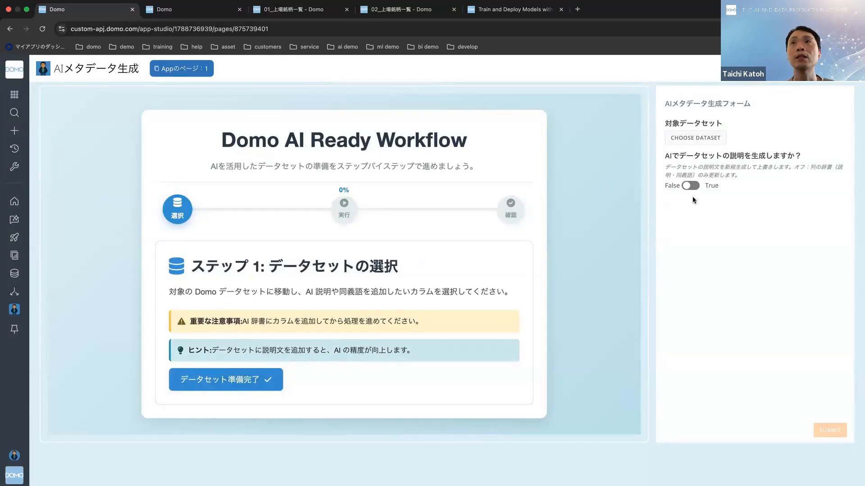
# - Filter the target dataset choices in the AIメタデータ生成フォーム by the dataset owner's name
pyautogui.click(703, 141)
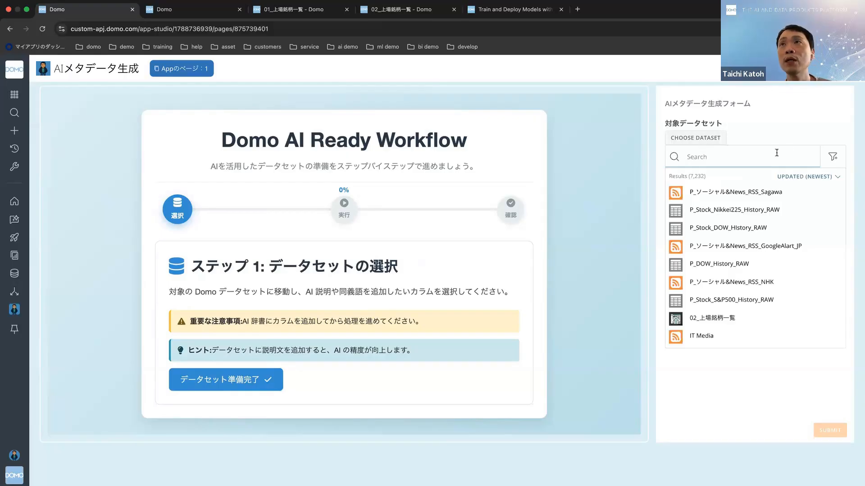
pyautogui.click(832, 157)
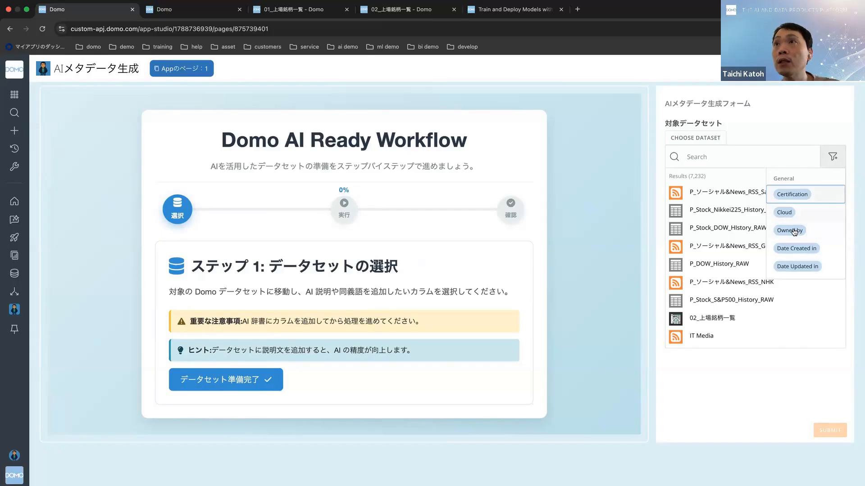
pyautogui.click(794, 231)
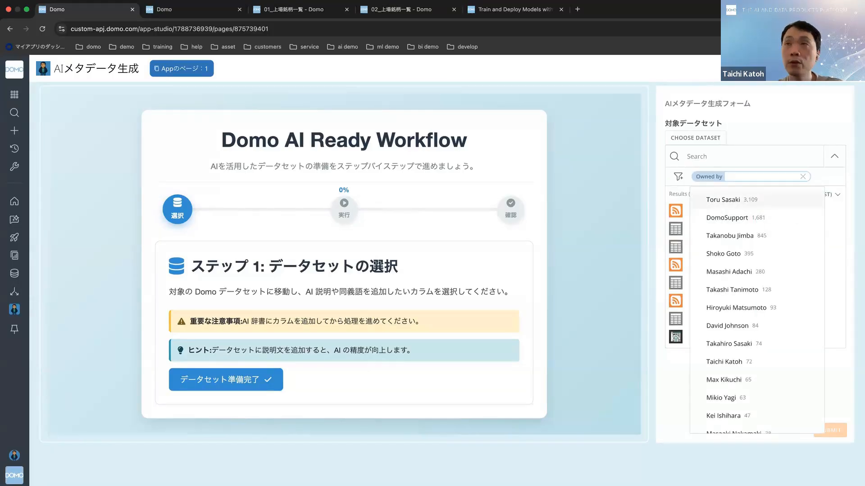
pyautogui.write('taichi')
pyautogui.click(767, 208)
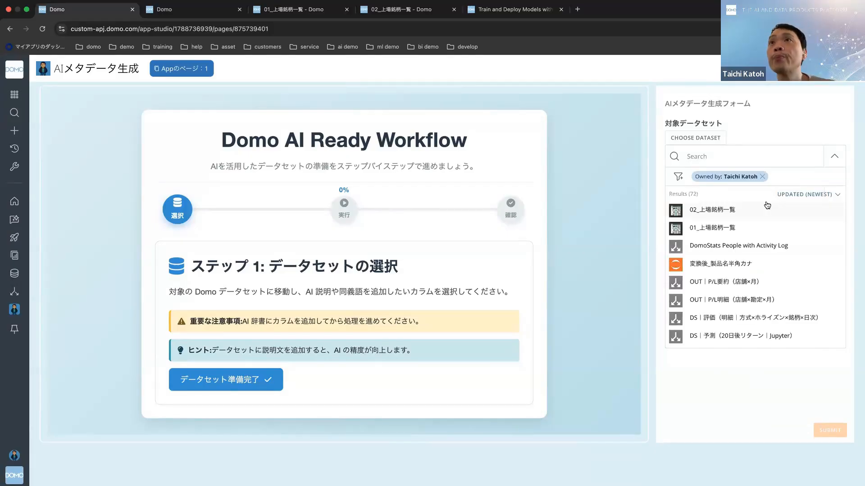
# - Choose 02_上場銘柄一覧 as the target dataset and submit the form with AI dataset description generation set to True
pyautogui.click(756, 208)
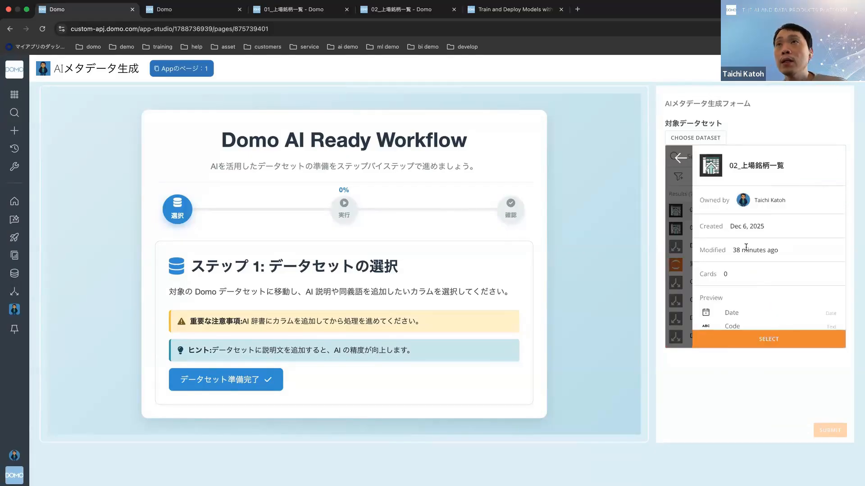
pyautogui.click(741, 342)
pyautogui.click(690, 186)
pyautogui.click(823, 431)
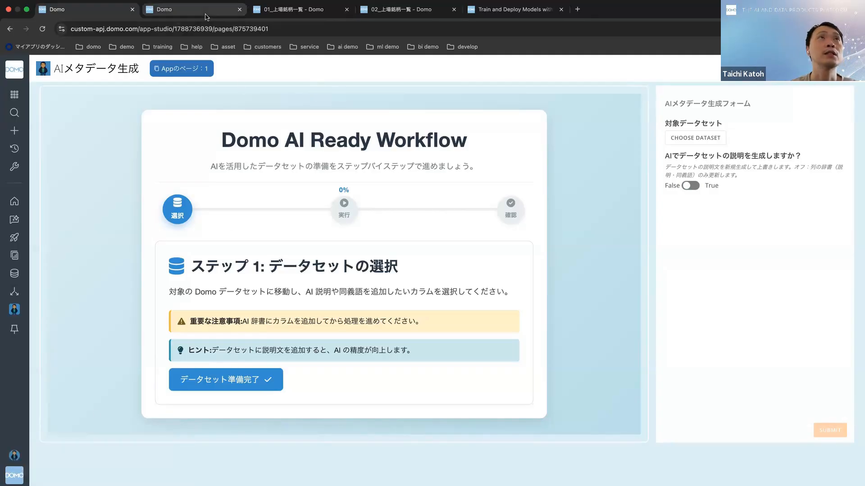
# - Open the in-progress execution of AIメタデータ生成ワークフロー and enlarge its diagram to follow the run
pyautogui.click(206, 14)
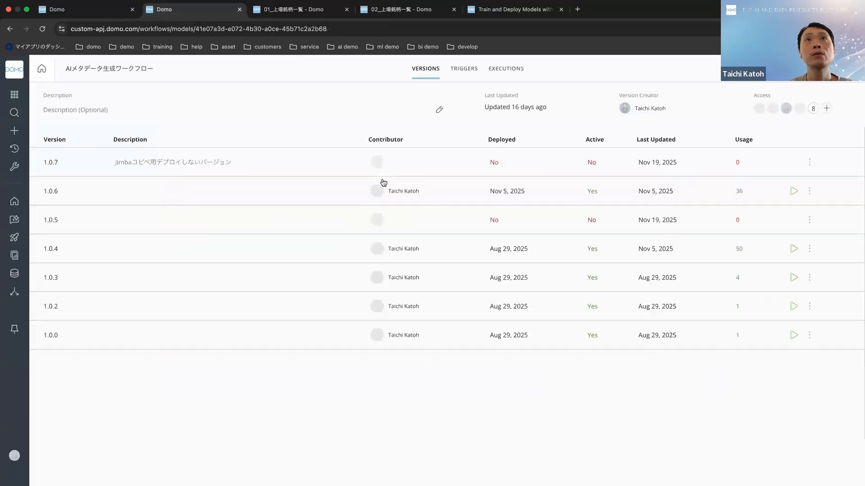
pyautogui.click(506, 69)
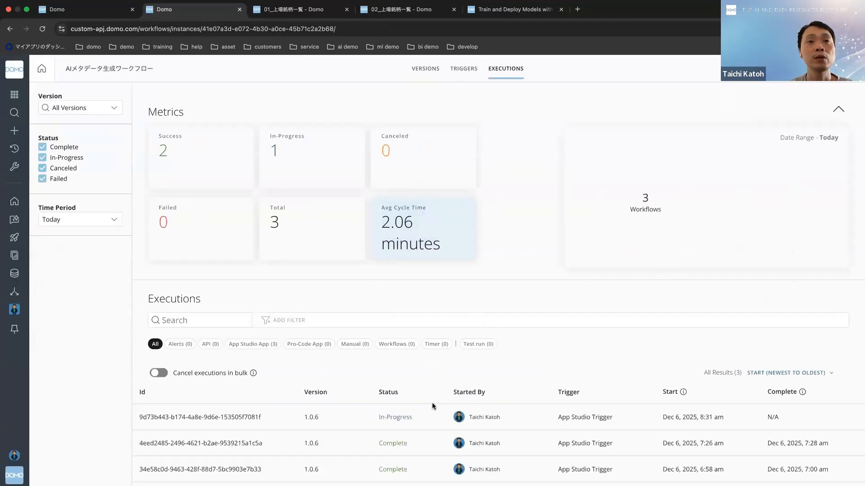
pyautogui.click(431, 414)
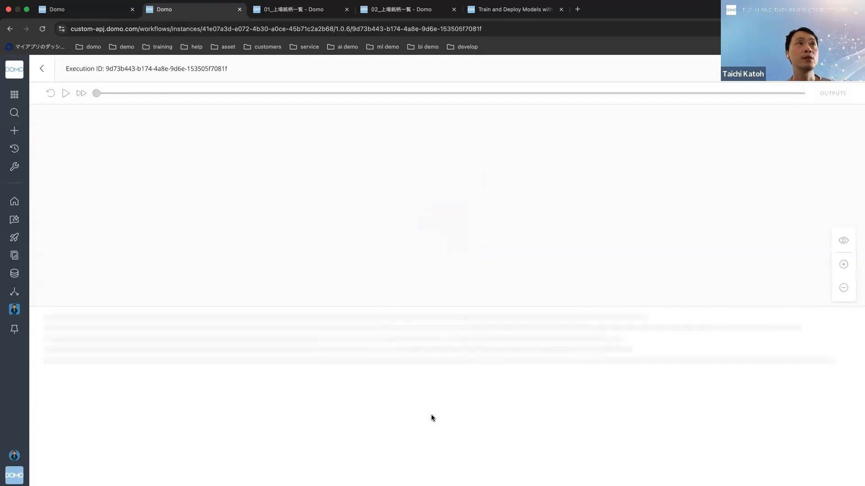
pyautogui.click(843, 242)
pyautogui.moveTo(703, 307); pyautogui.dragTo(699, 410)
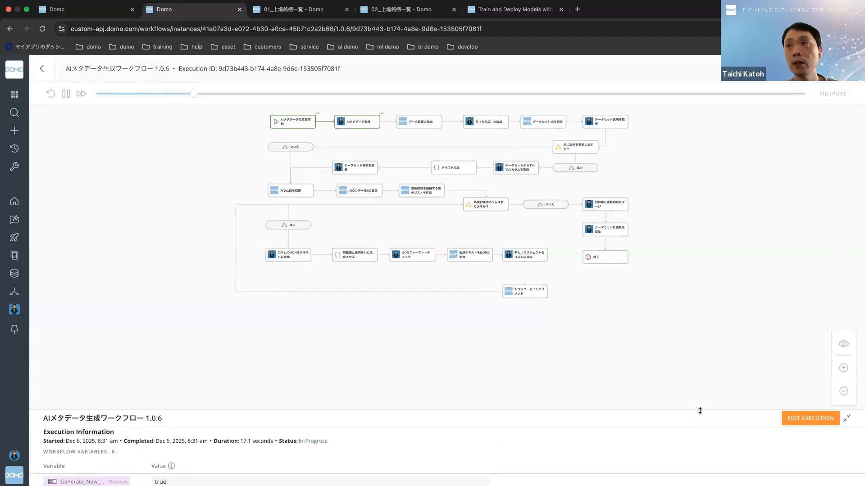
pyautogui.click(849, 349)
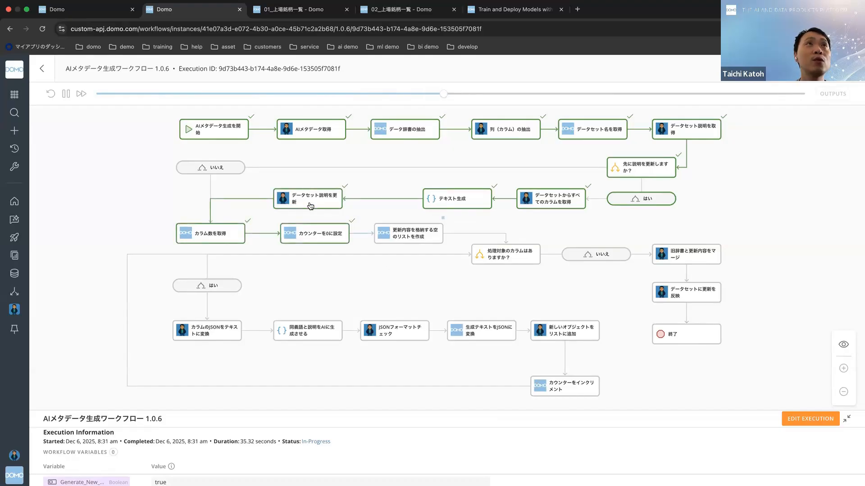
# - Reload the overview of the 02_上場銘柄一覧 dataset and examine its description
pyautogui.click(401, 9)
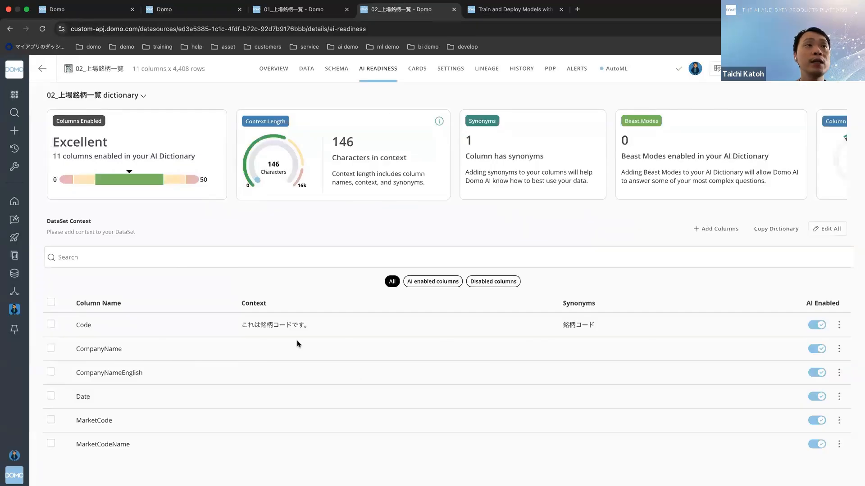
pyautogui.click(271, 70)
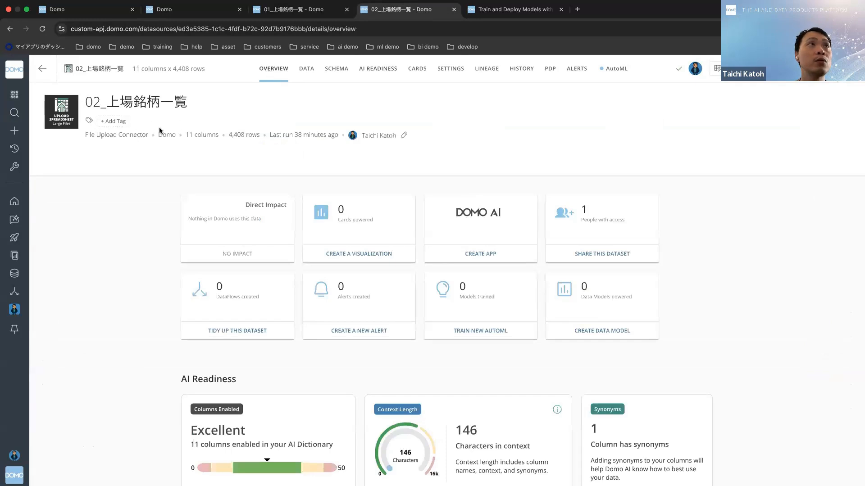
pyautogui.click(43, 29)
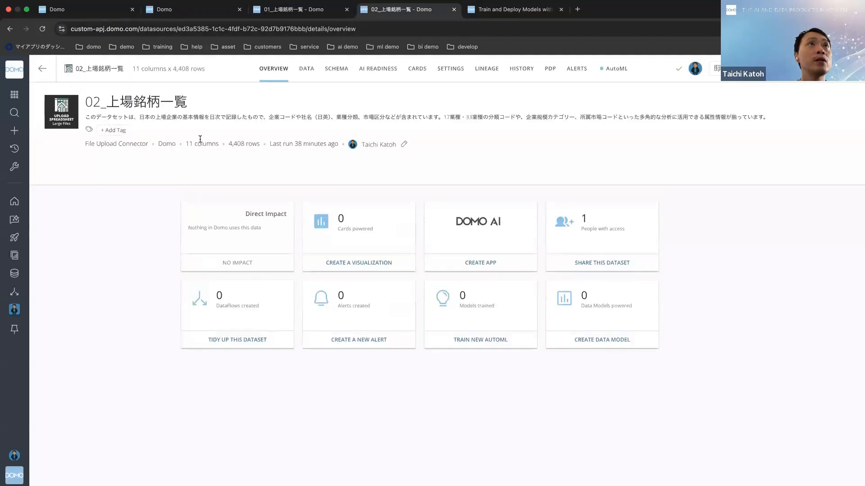
pyautogui.tripleClick(209, 118)
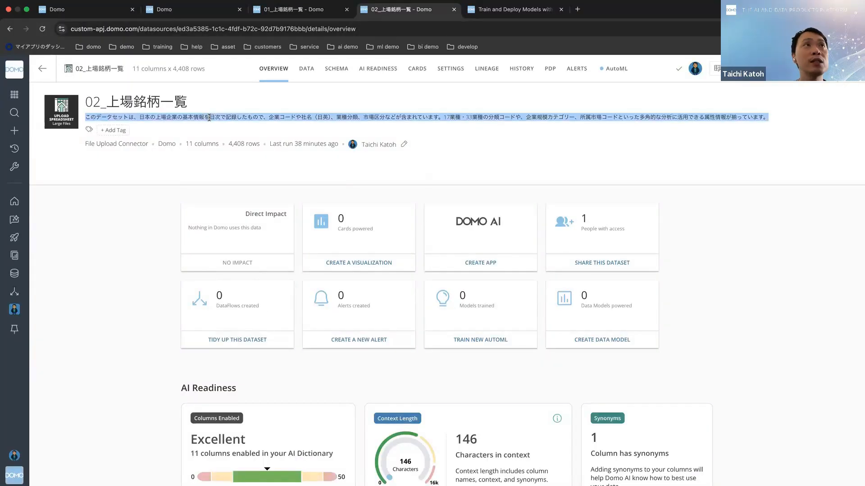
pyautogui.tripleClick(209, 118)
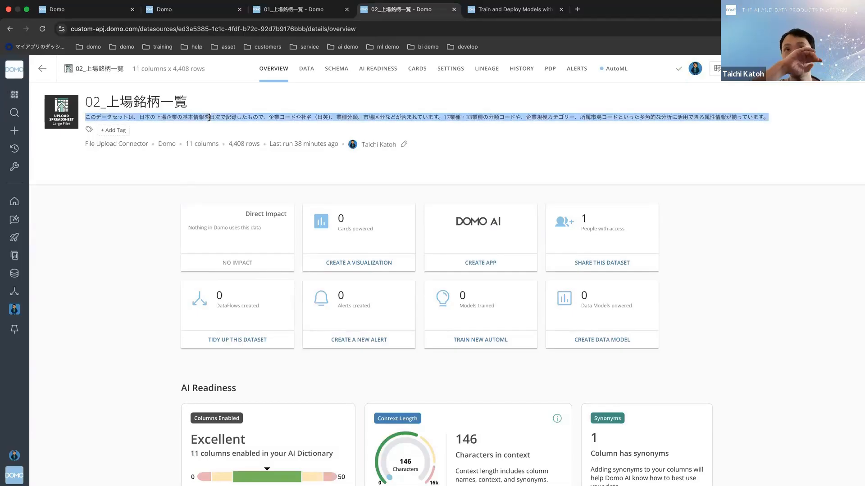
pyautogui.tripleClick(209, 118)
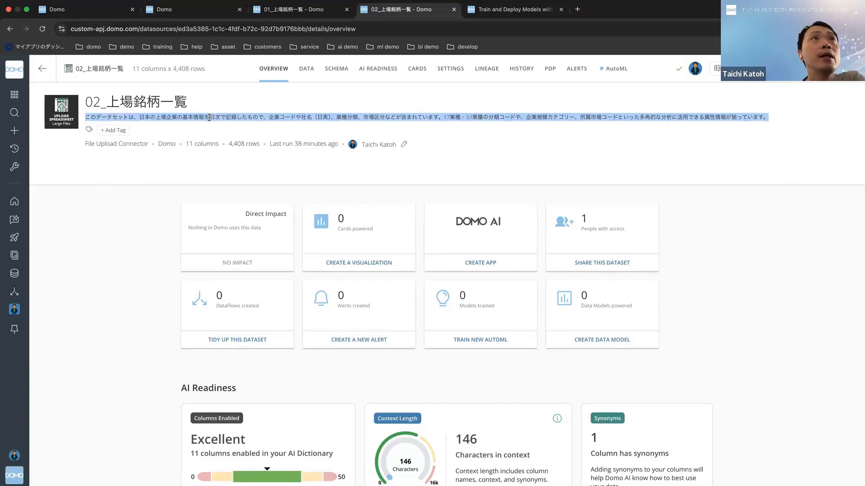
pyautogui.click(209, 118)
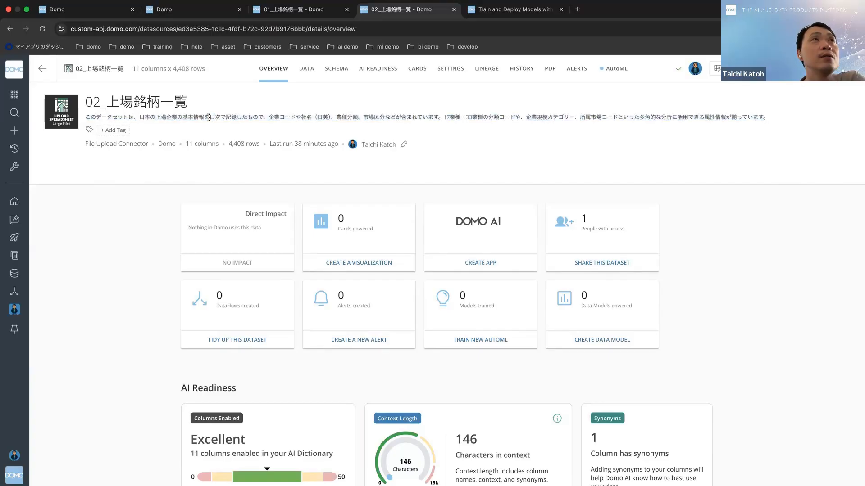
pyautogui.tripleClick(190, 119)
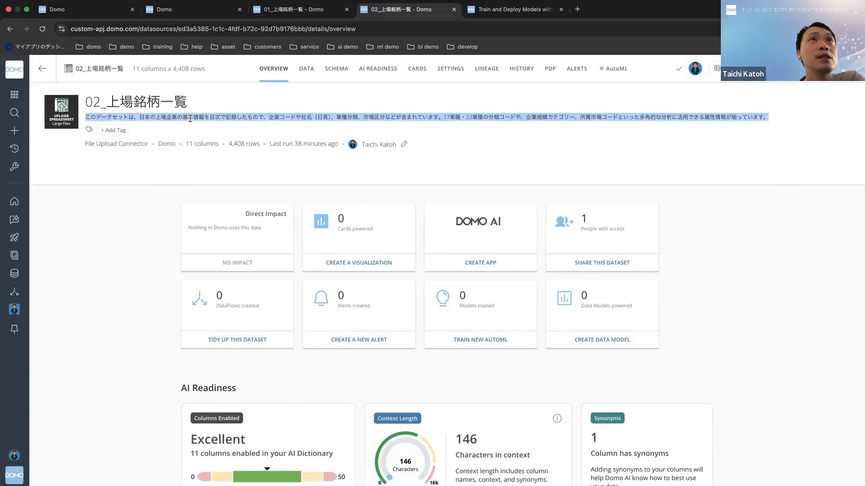
# - Check the column contexts and synonyms in the 02_上場銘柄一覧 dictionary, and return to the workflow execution's progress
pyautogui.click(375, 69)
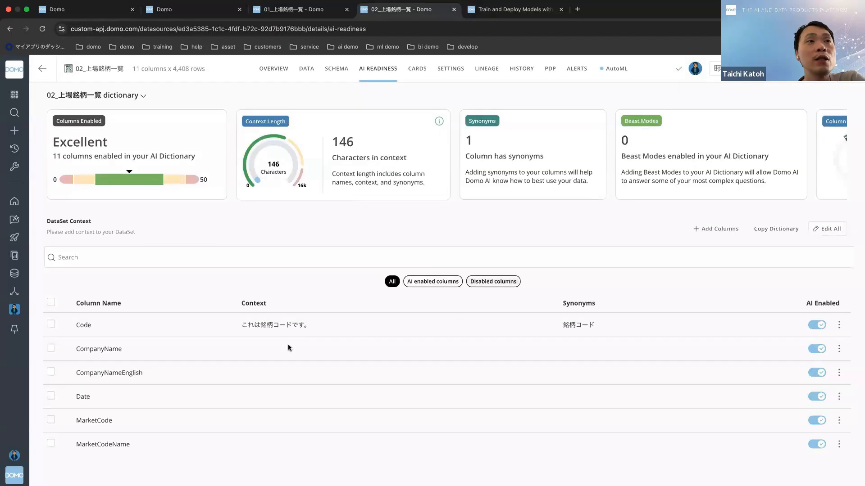
pyautogui.scroll(-5, 280, 419)
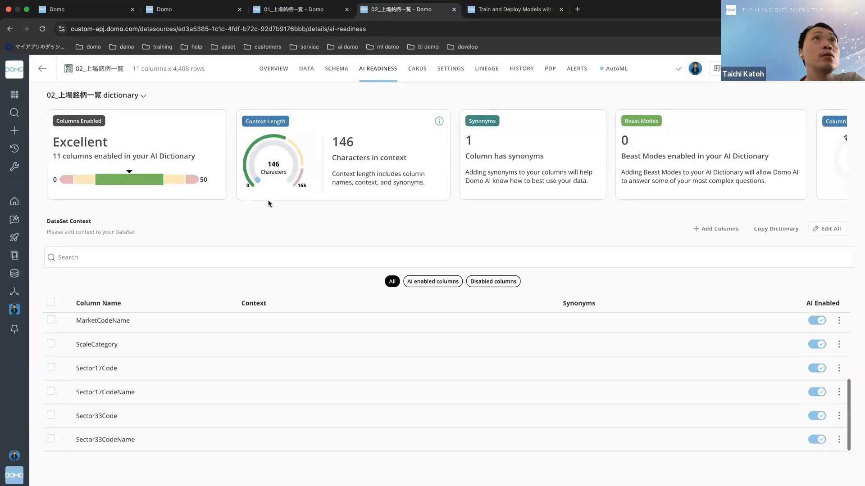
pyautogui.click(194, 9)
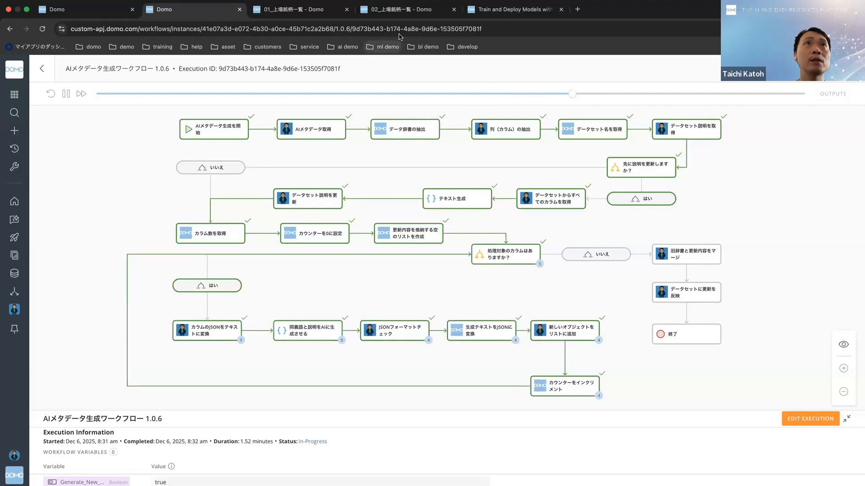
# - Examine the context and synonyms of every column in the AI Readiness dictionary of the 01_上場銘柄一覧 dataset
pyautogui.click(311, 11)
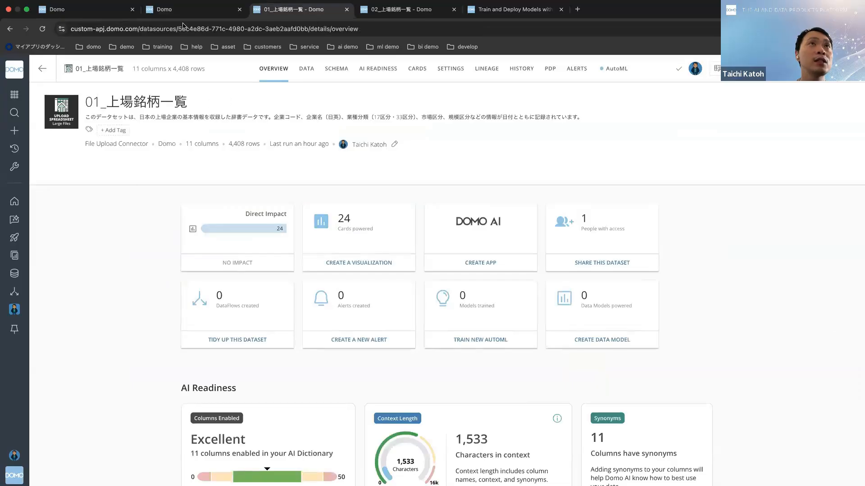
pyautogui.click(376, 70)
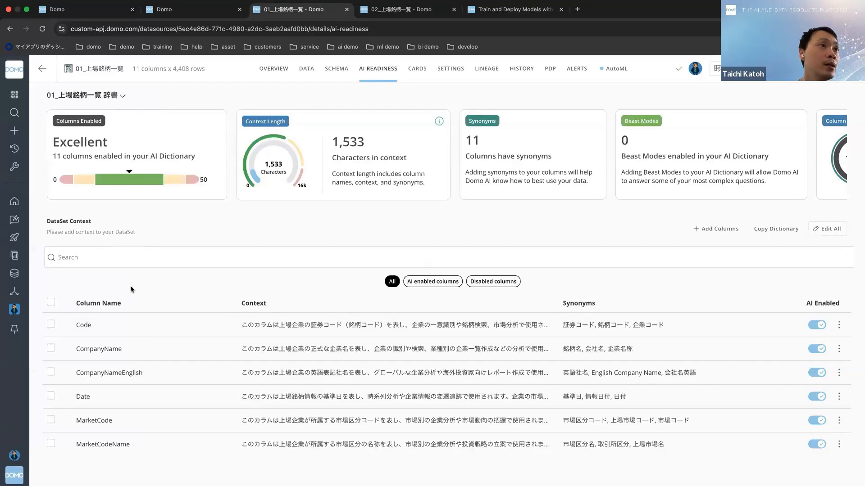
pyautogui.moveTo(242, 321); pyautogui.dragTo(508, 344)
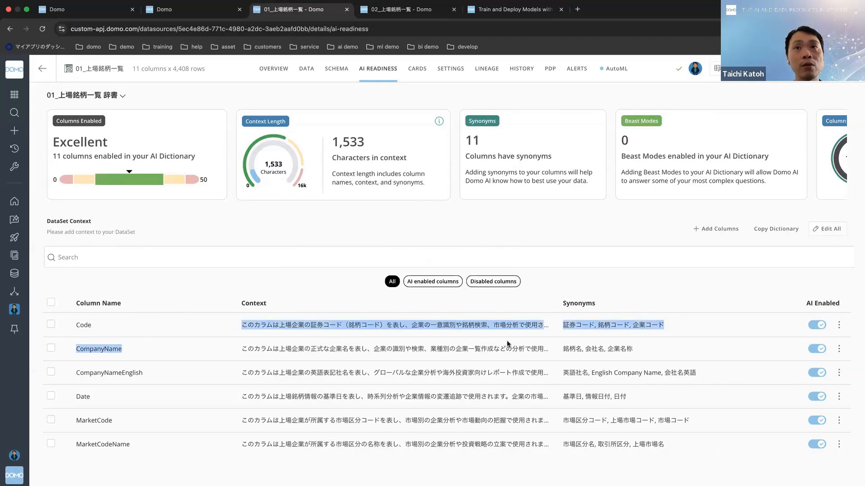
pyautogui.click(571, 332)
pyautogui.moveTo(562, 326); pyautogui.dragTo(675, 334)
pyautogui.click(676, 334)
pyautogui.scroll(-3, 675, 333)
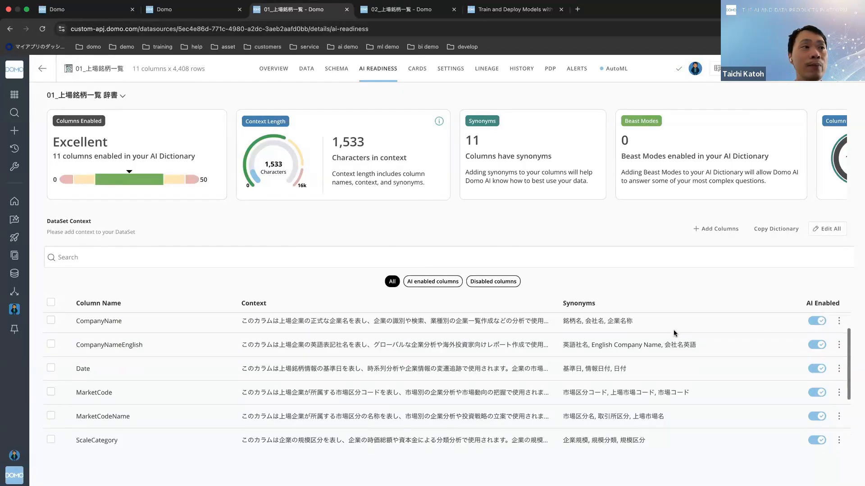
pyautogui.scroll(-1, 675, 333)
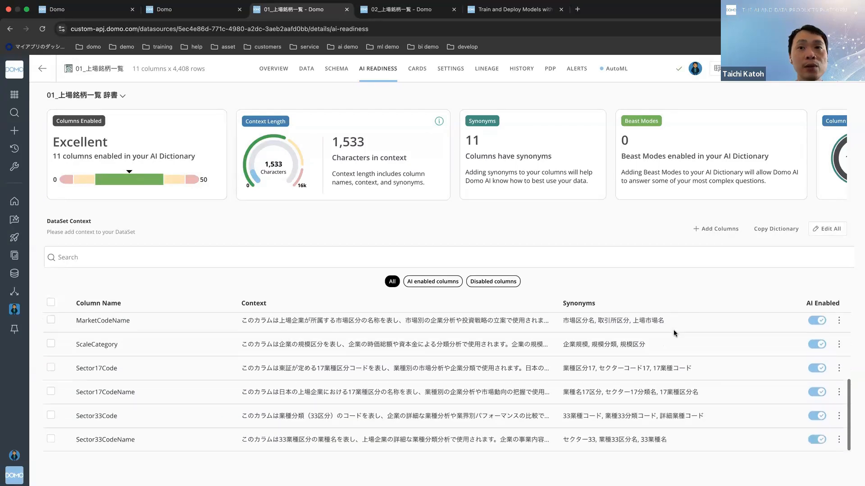
pyautogui.scroll(5, 674, 333)
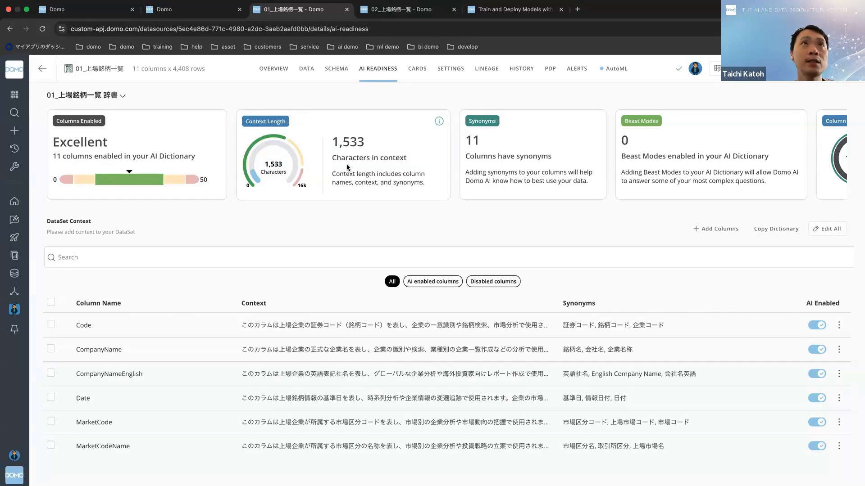
# - Switch to the Getting Started with Domo.AI slide PDF and go to the agenda on page 2
pyautogui.hotkey('ctrl', 'Left')
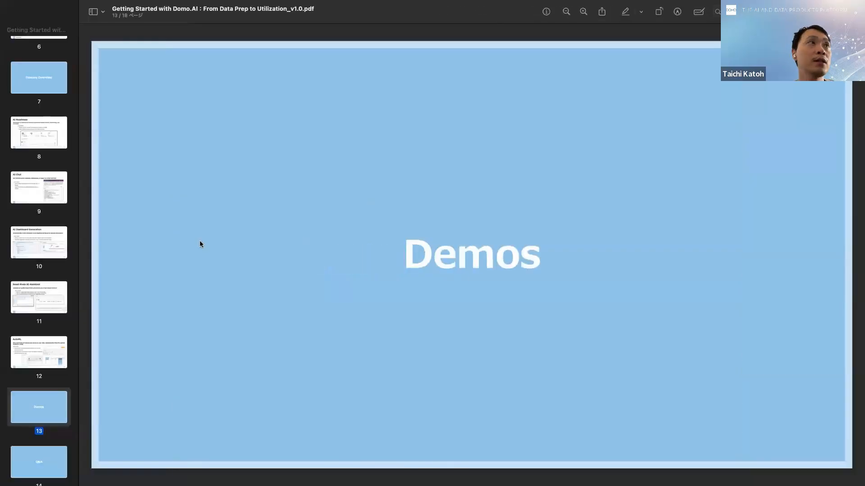
pyautogui.scroll(10, 45, 144)
pyautogui.click(46, 81)
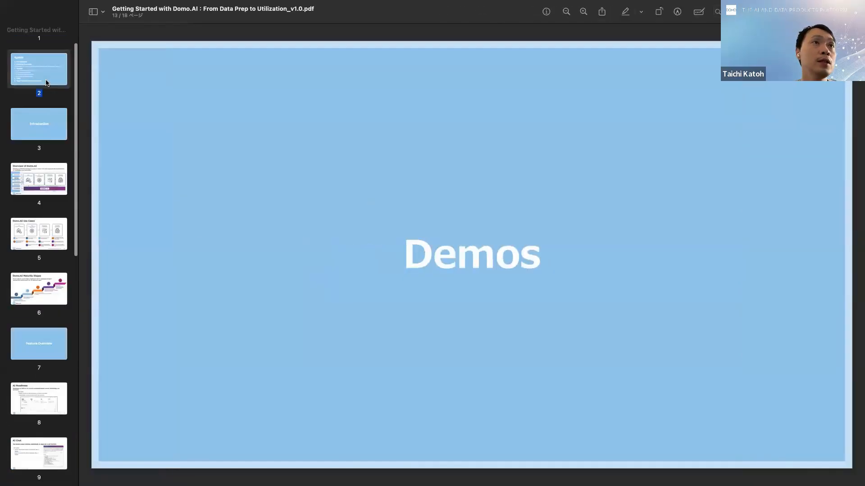
pyautogui.tripleClick(193, 293)
# - Return to the browser and display the data table of the 01_上場銘柄一覧 dataset
pyautogui.hotkey('ctrl', 'Right')
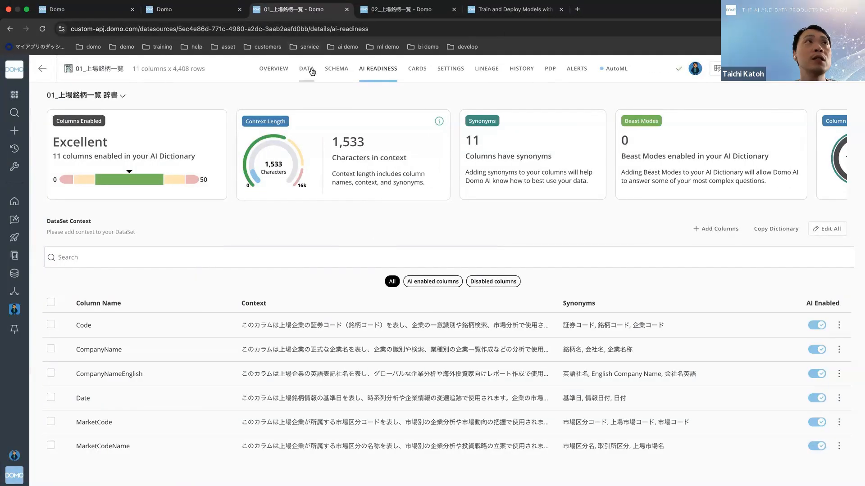
pyautogui.click(310, 70)
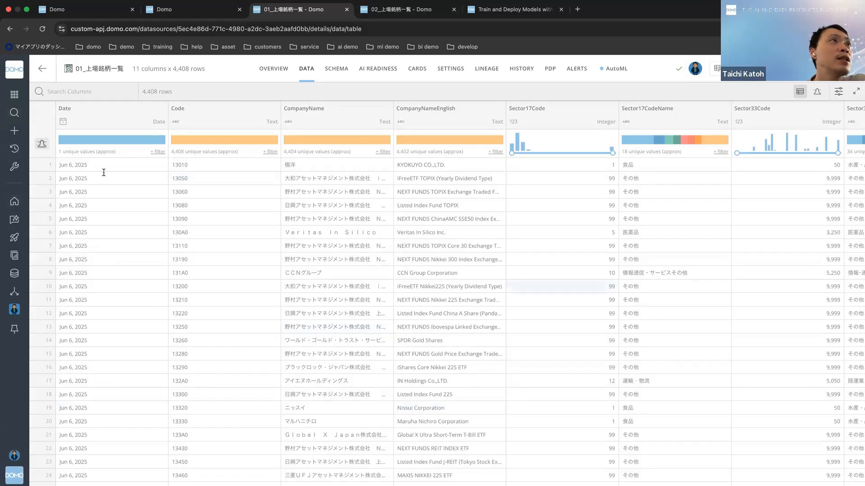
pyautogui.click(18, 97)
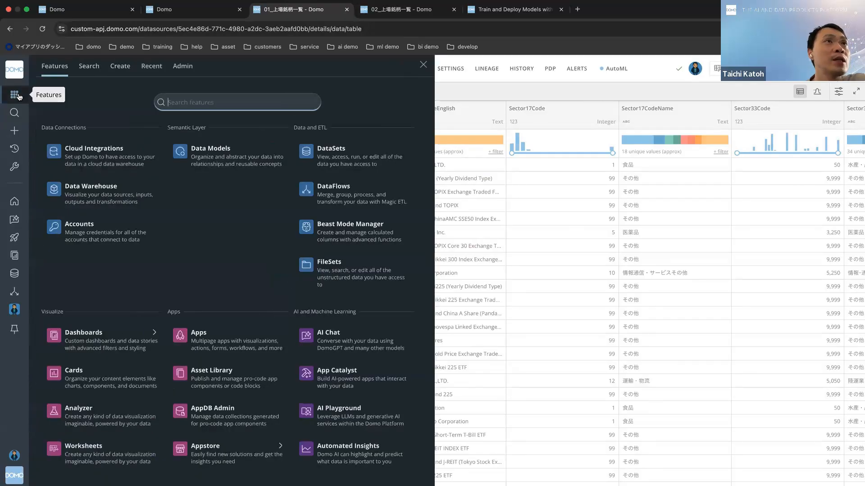
pyautogui.click(17, 97)
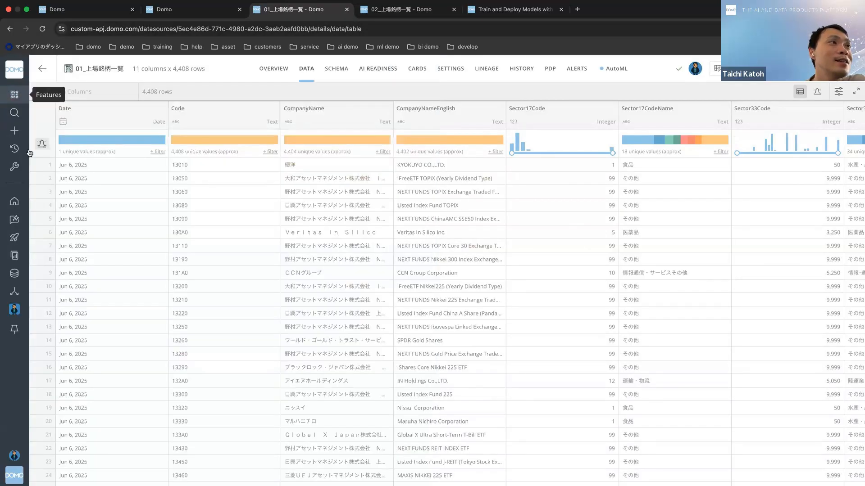
pyautogui.click(17, 222)
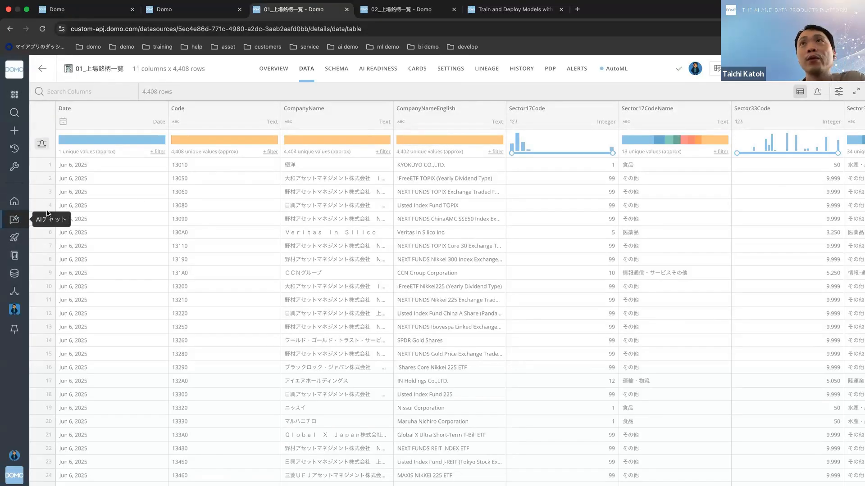
pyautogui.click(41, 34)
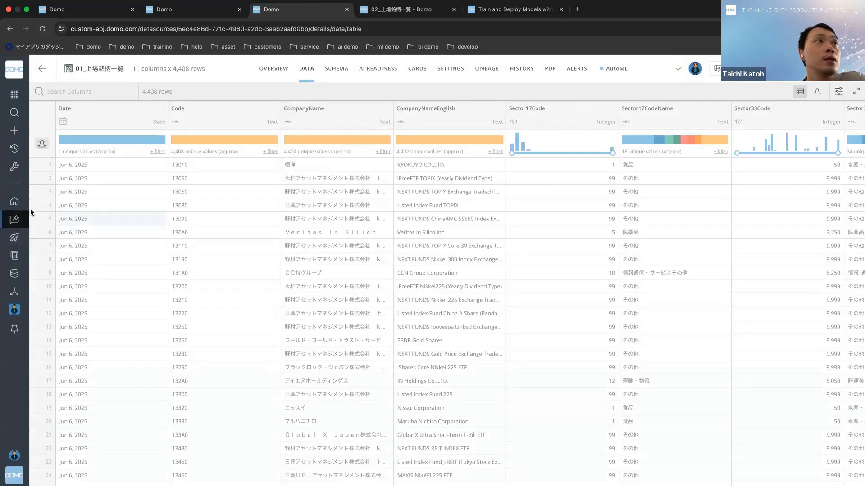
pyautogui.click(14, 238)
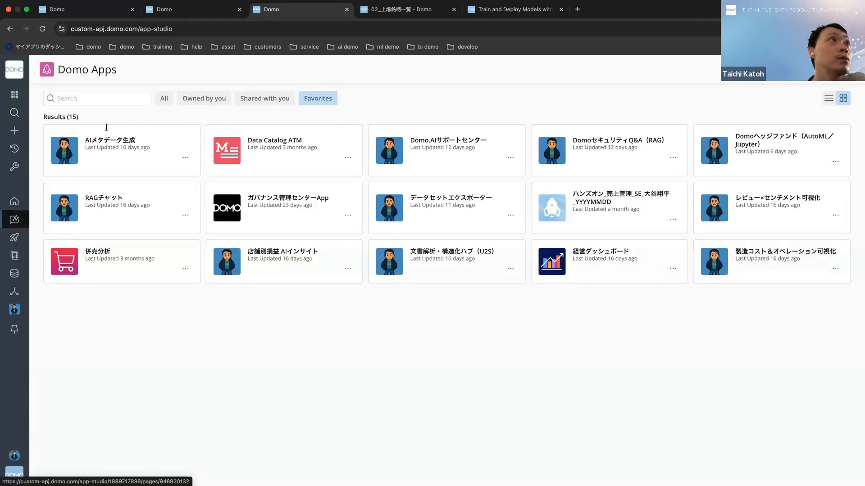
pyautogui.click(14, 96)
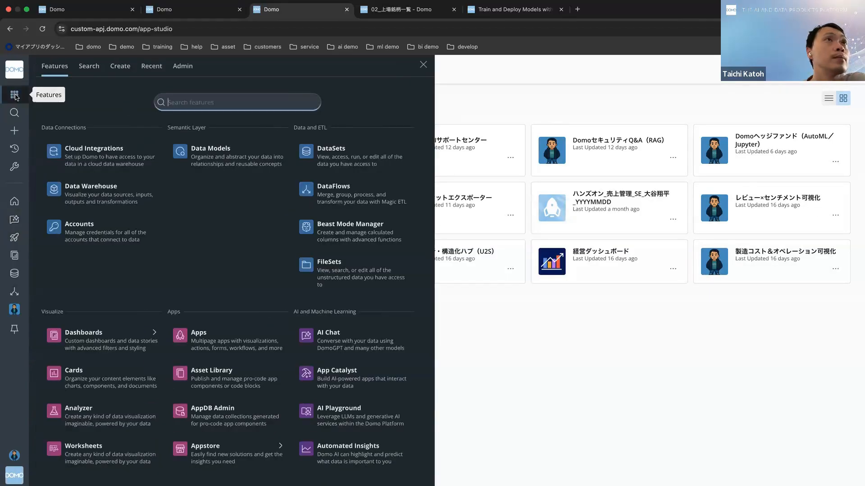
pyautogui.click(16, 224)
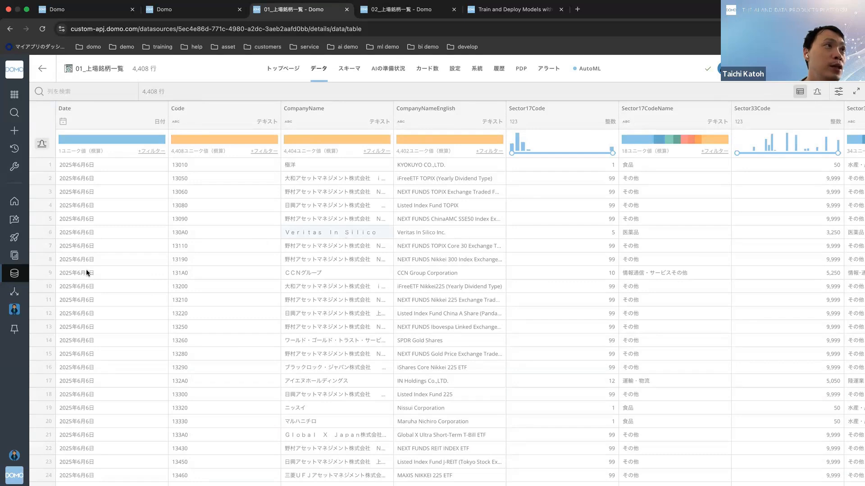
# - Open AI chat on the 01_上場銘柄一覧 dataset and ask the suggested question 各市場区分（MarketCodeName）に属する企業の数はいくつですか？
pyautogui.click(15, 220)
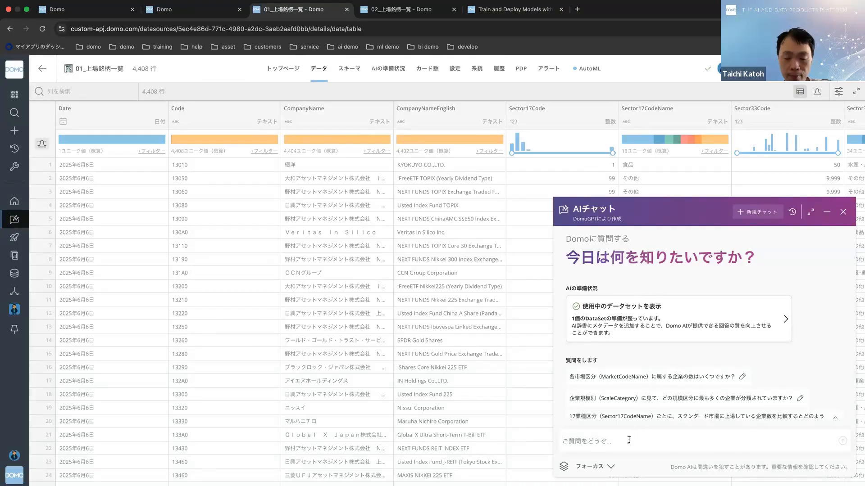
pyautogui.click(563, 440)
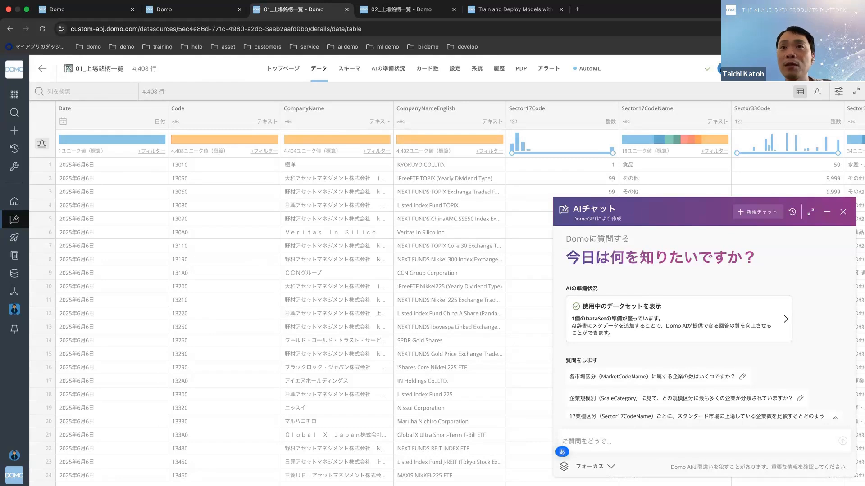
pyautogui.scroll(-1, 646, 331)
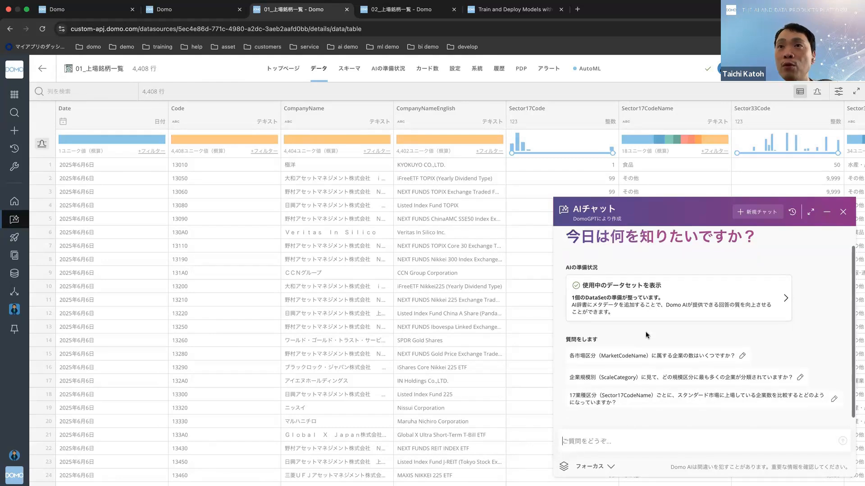
pyautogui.click(627, 355)
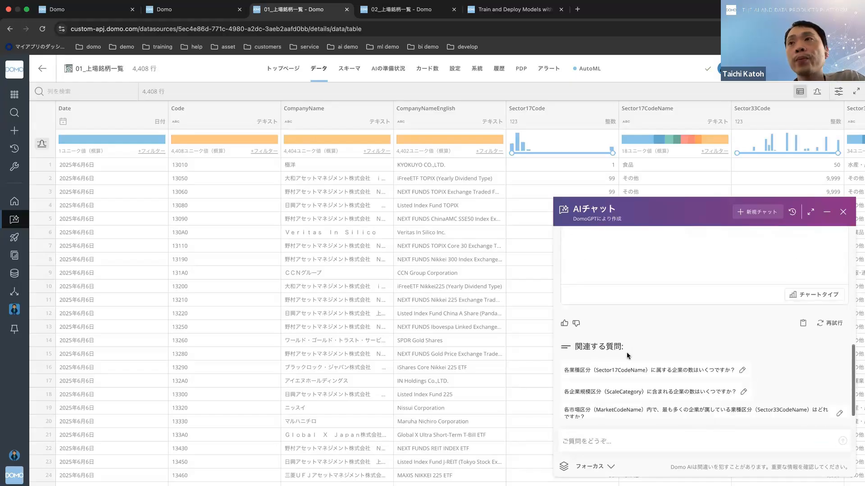
# - Examine the chat answer on companies per market segment, including its source dataset, written breakdown and pie chart
pyautogui.scroll(3, 626, 352)
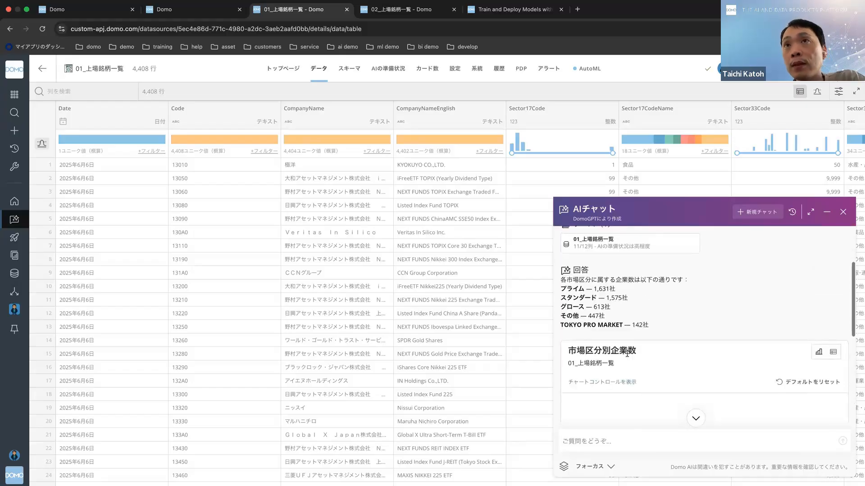
pyautogui.scroll(3, 626, 354)
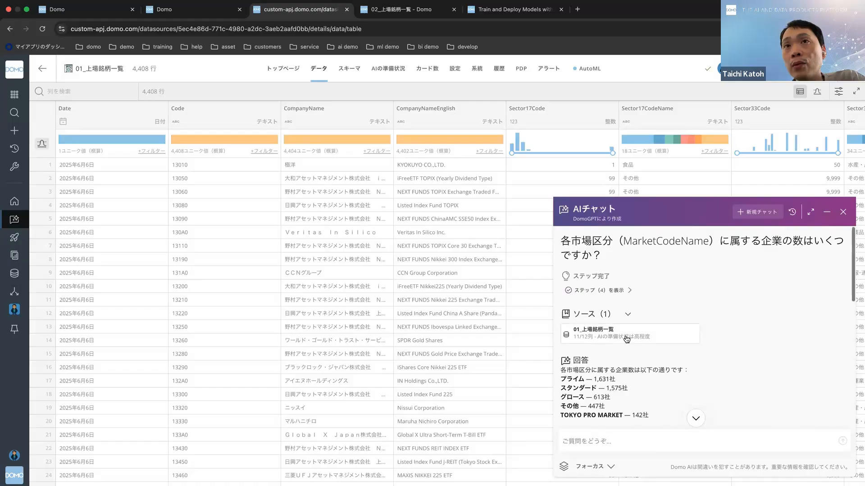
pyautogui.scroll(-2, 626, 339)
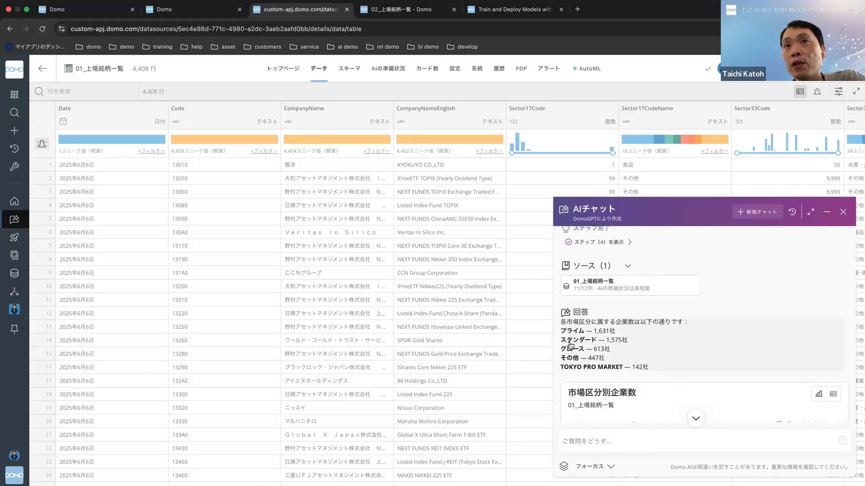
pyautogui.scroll(-1, 603, 336)
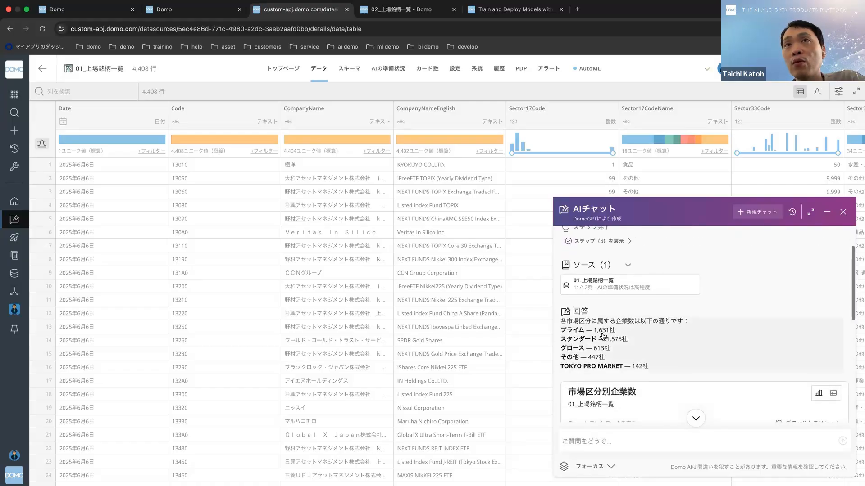
pyautogui.scroll(-8, 603, 336)
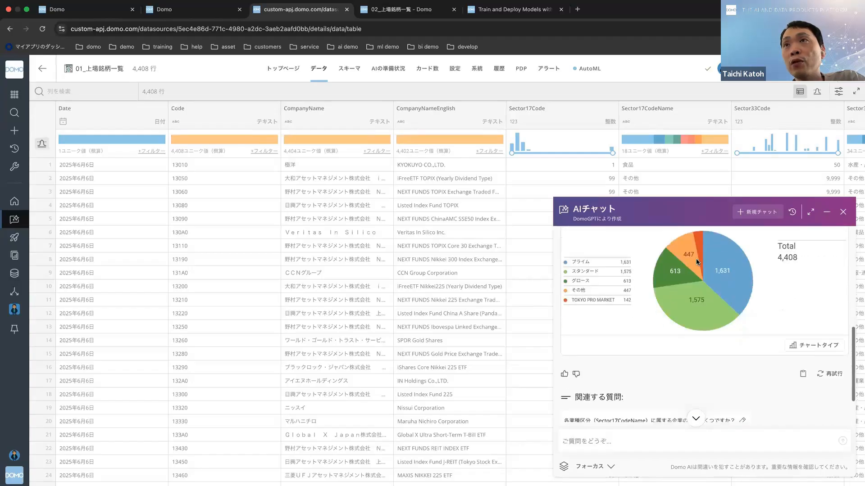
pyautogui.scroll(3, 704, 288)
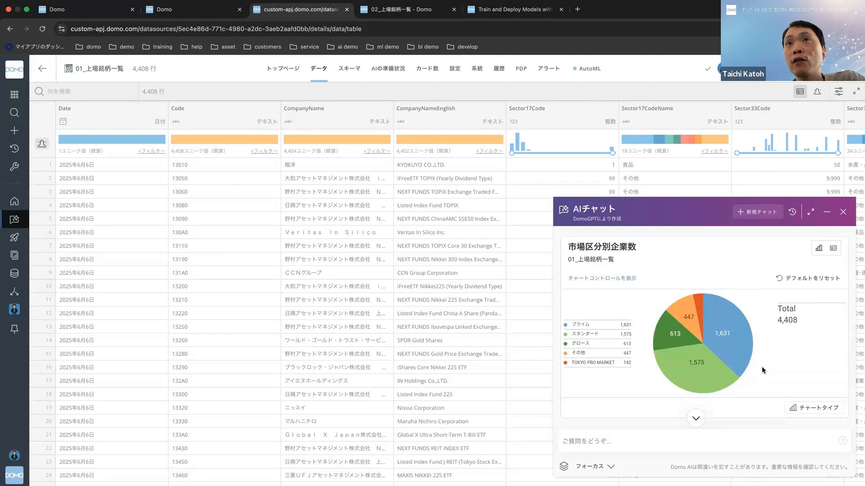
pyautogui.scroll(5, 761, 367)
pyautogui.scroll(4, 762, 367)
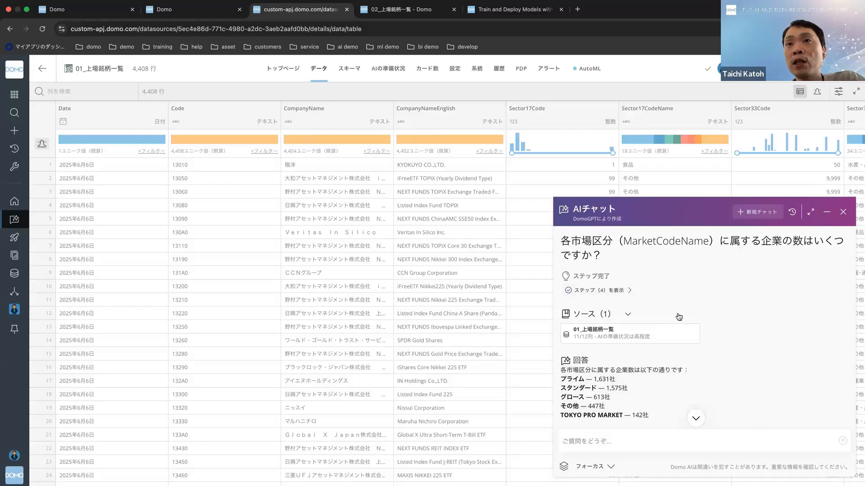
pyautogui.scroll(-1, 679, 318)
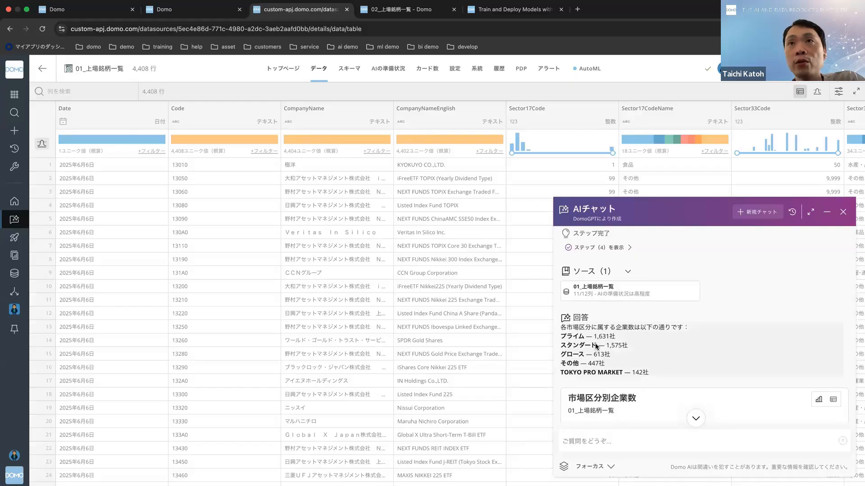
# - Inspect the answer's process steps, viewing the generated SQL query and the query's raw output, and return to the answer
pyautogui.click(585, 247)
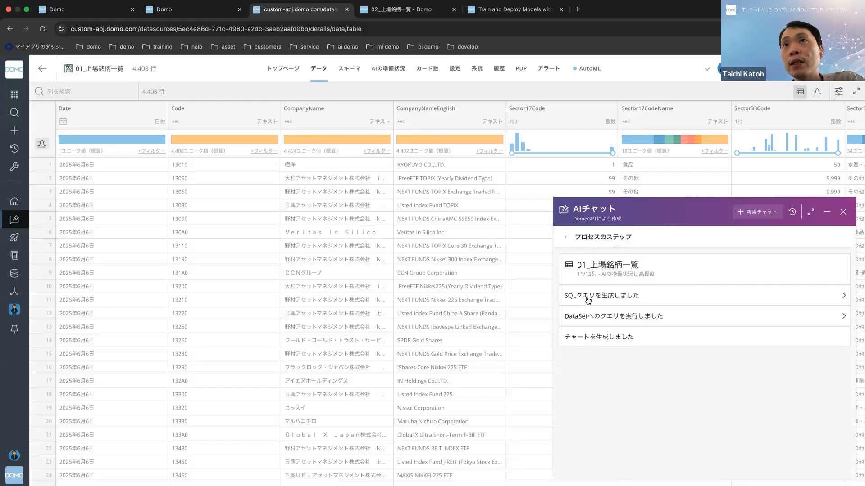
pyautogui.click(643, 300)
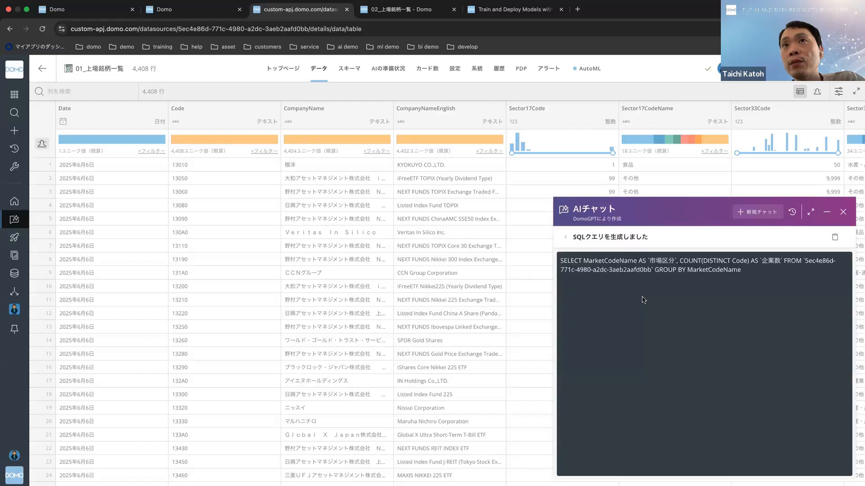
pyautogui.click(567, 238)
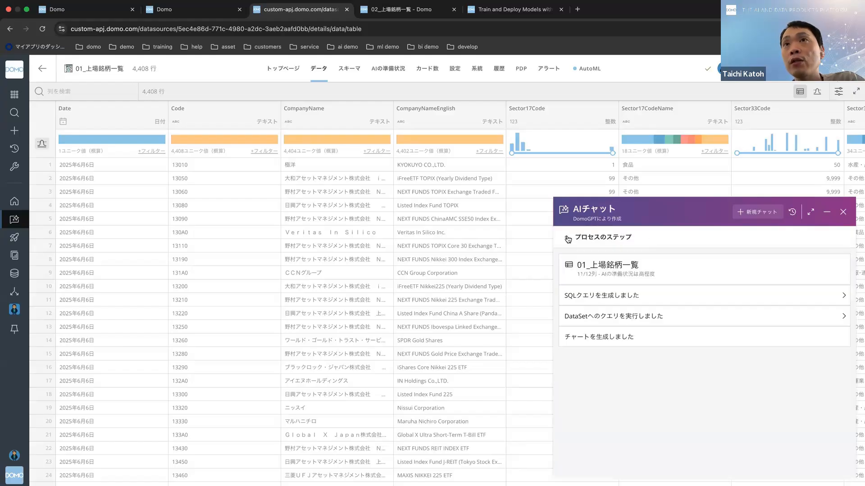
pyautogui.click(593, 314)
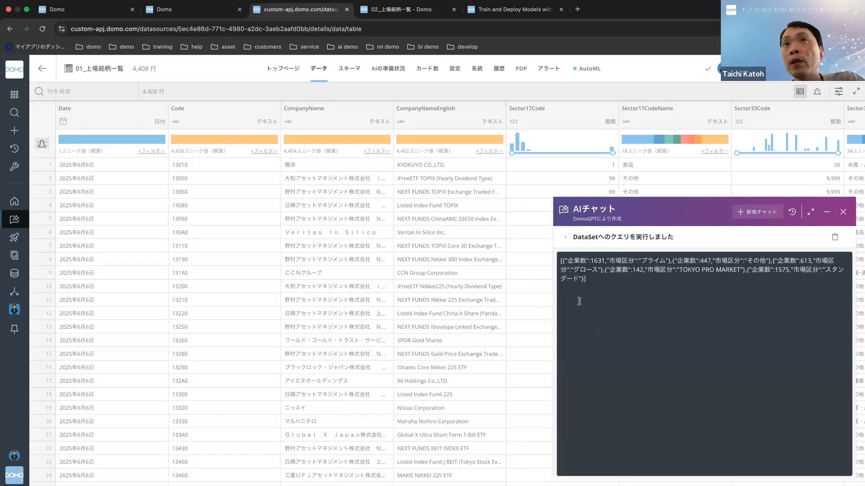
pyautogui.click(567, 238)
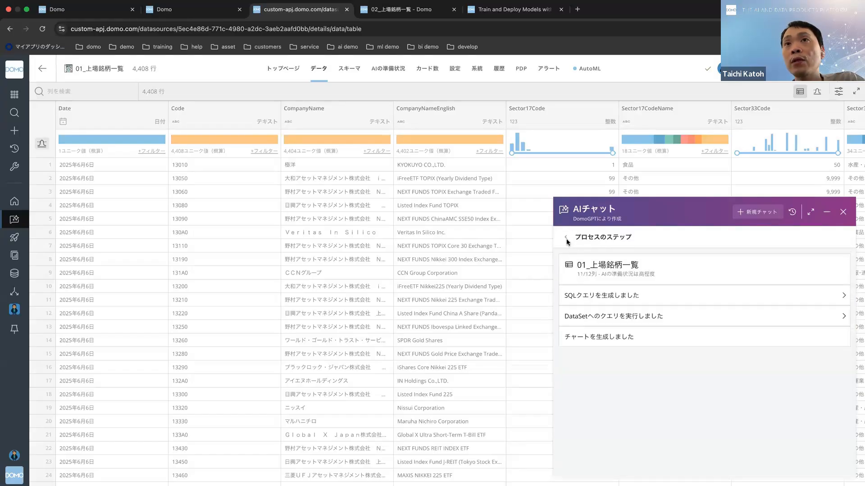
pyautogui.click(566, 239)
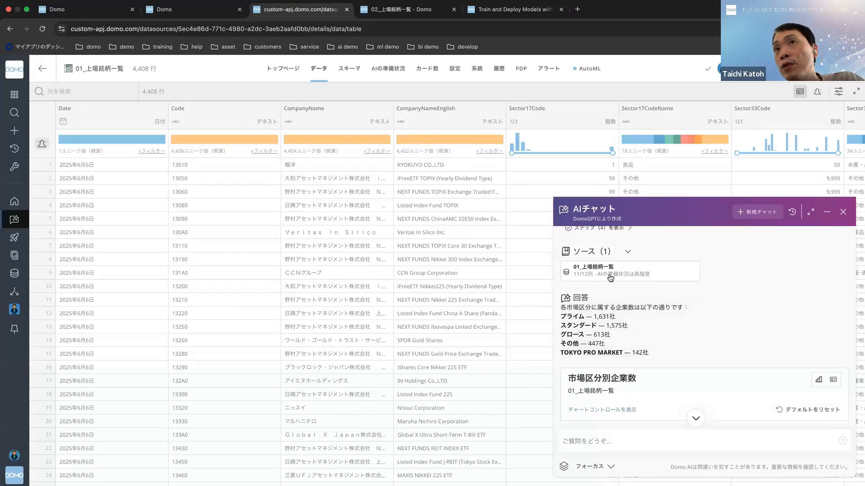
# - Examine the related questions below the market segment answer and the dataset's sector, scale category and market columns
pyautogui.moveTo(625, 278)
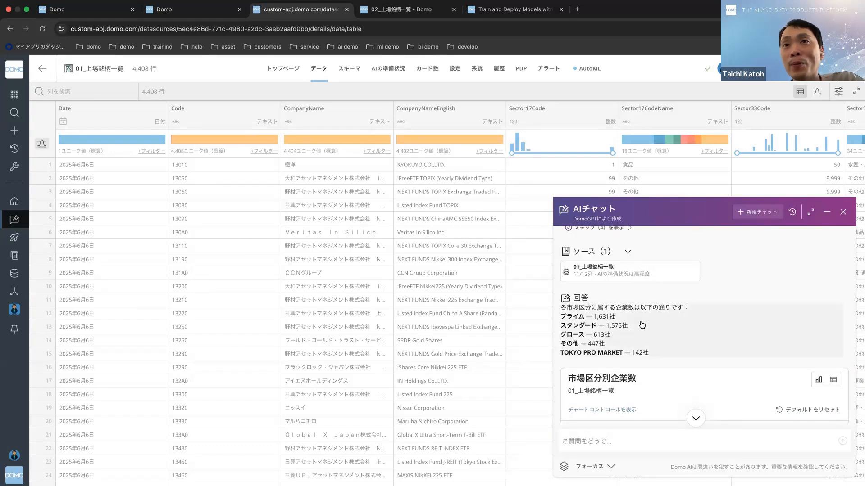
pyautogui.scroll(-1, 642, 325)
pyautogui.scroll(-5, 641, 321)
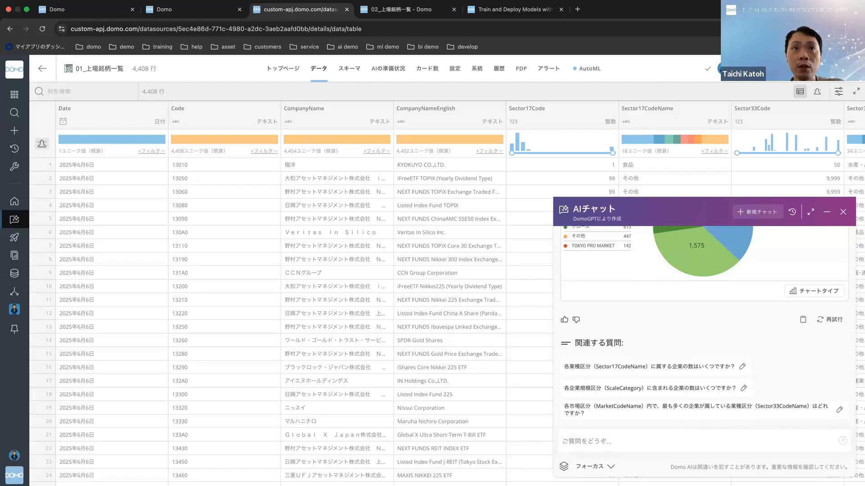
pyautogui.write('こ')
pyautogui.press('BackSpace')
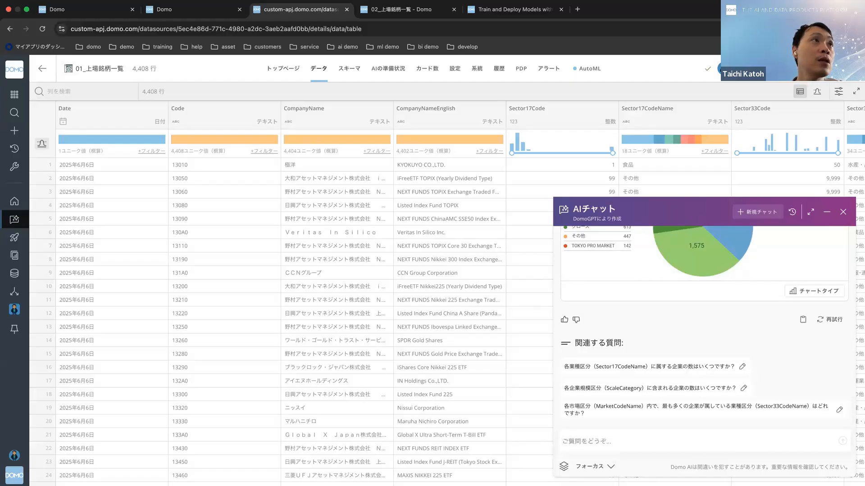
pyautogui.hscroll(1, 303, 259)
pyautogui.hscroll(10, 302, 259)
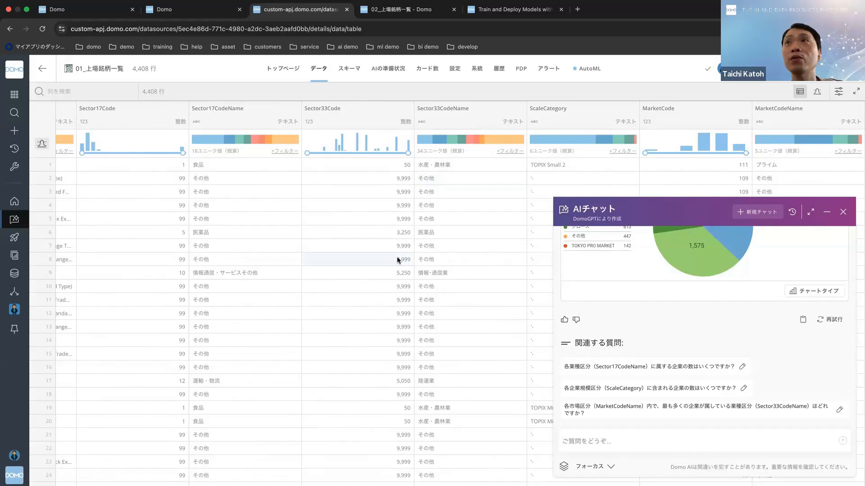
pyautogui.hscroll(-8, 398, 260)
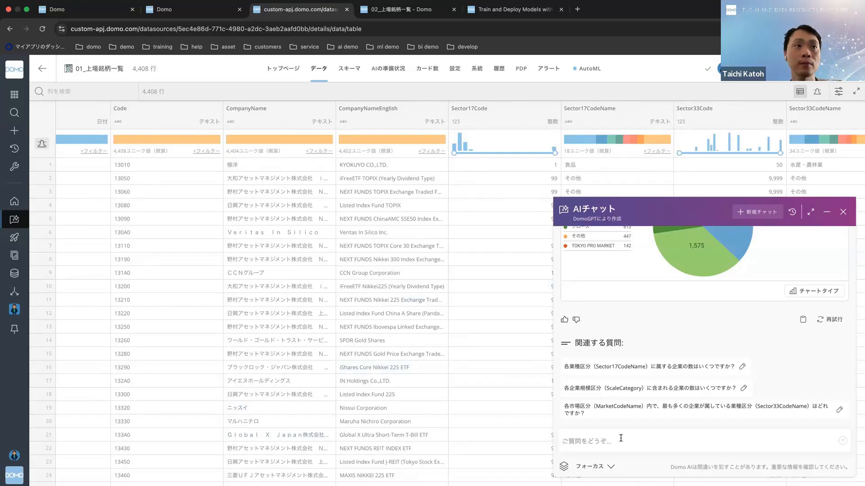
# - Ask the AI chat the free-text question このデータセットはなんですか？ about the 01_上場銘柄一覧 dataset
pyautogui.write('このでーたせっと')
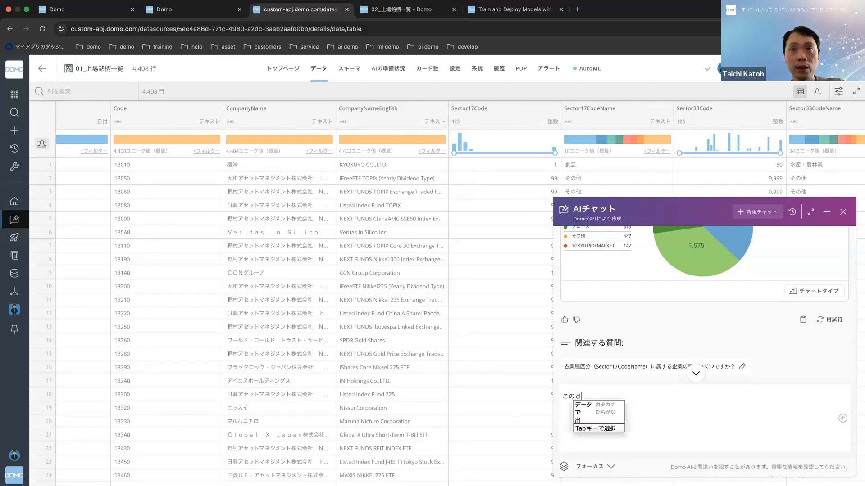
pyautogui.write('はなんですか？')
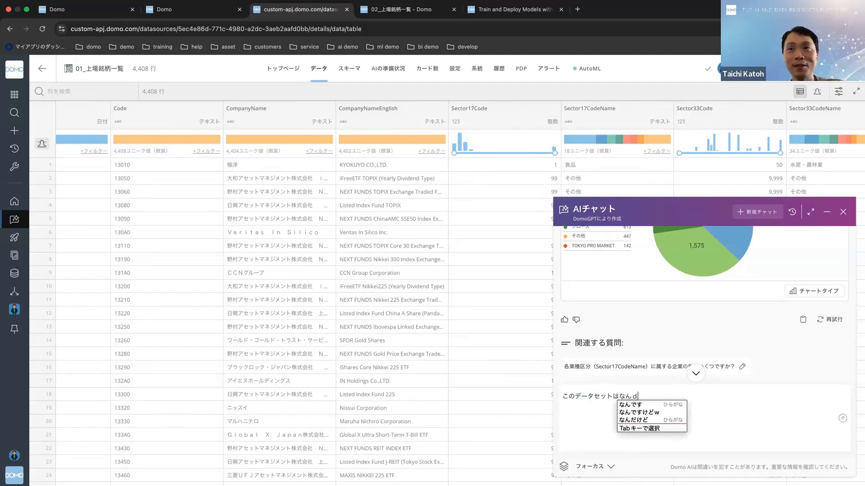
pyautogui.press('Return')
pyautogui.press('Return')
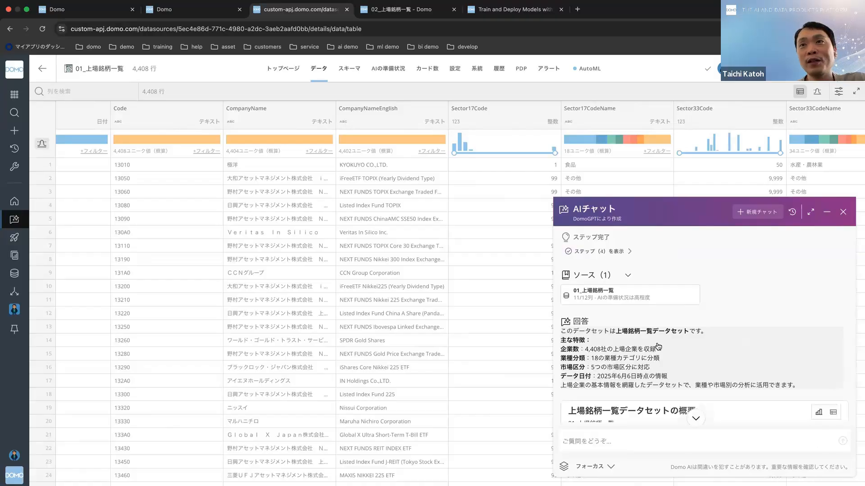
# - Review the chat's dataset description and overview chart against the data table, and close the AI chat
pyautogui.scroll(-6, 658, 347)
pyautogui.scroll(4, 658, 346)
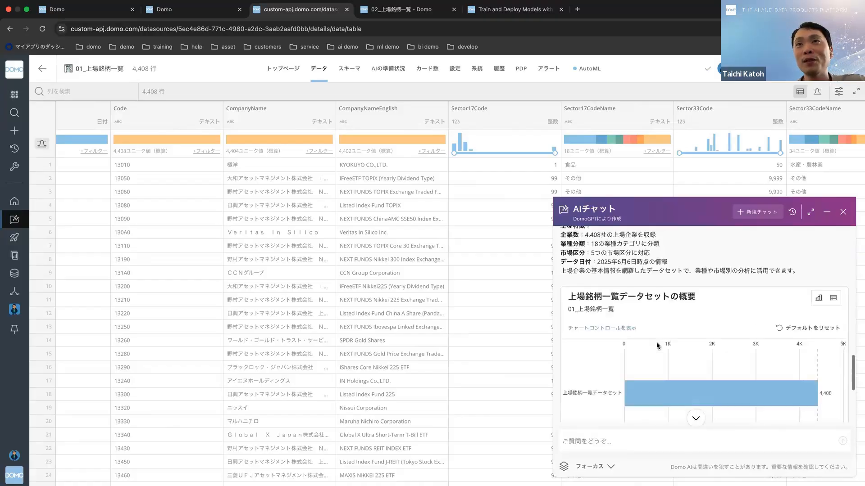
pyautogui.scroll(1, 656, 346)
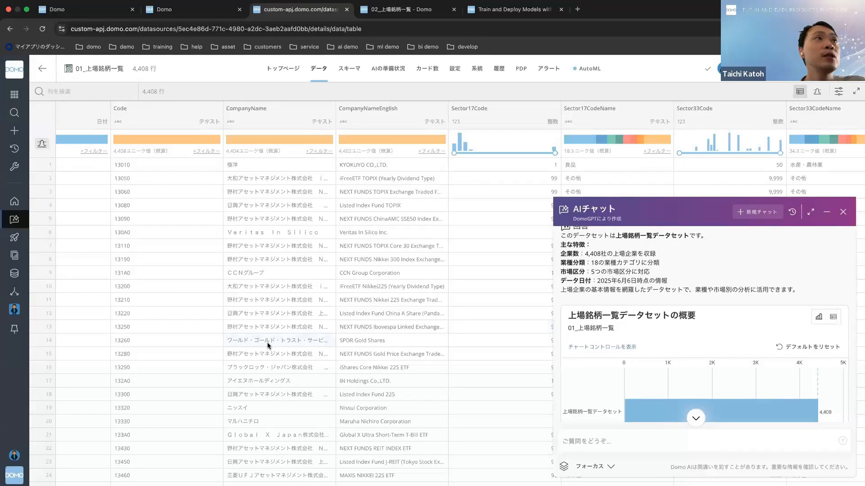
pyautogui.hscroll(-2, 242, 260)
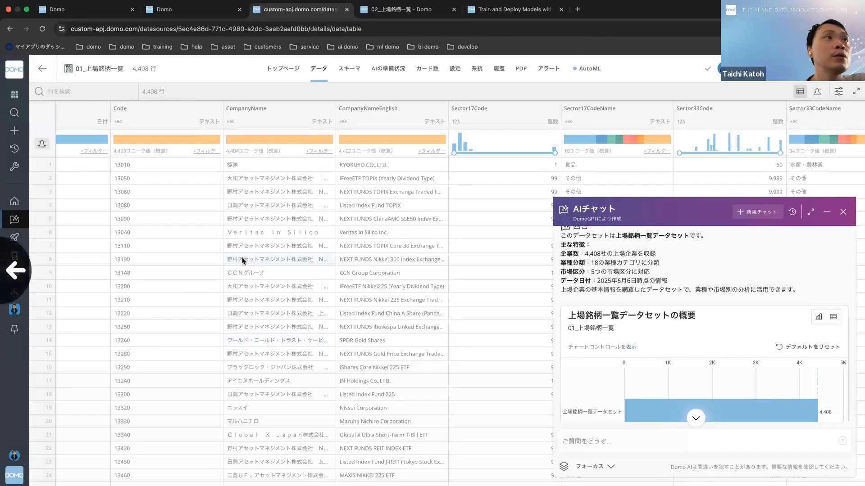
pyautogui.hscroll(1, 173, 235)
pyautogui.hscroll(-3, 173, 235)
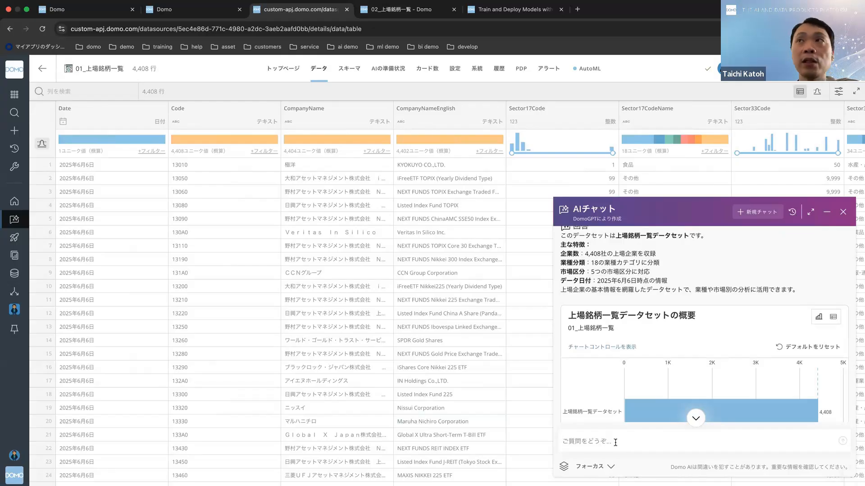
pyautogui.click(840, 214)
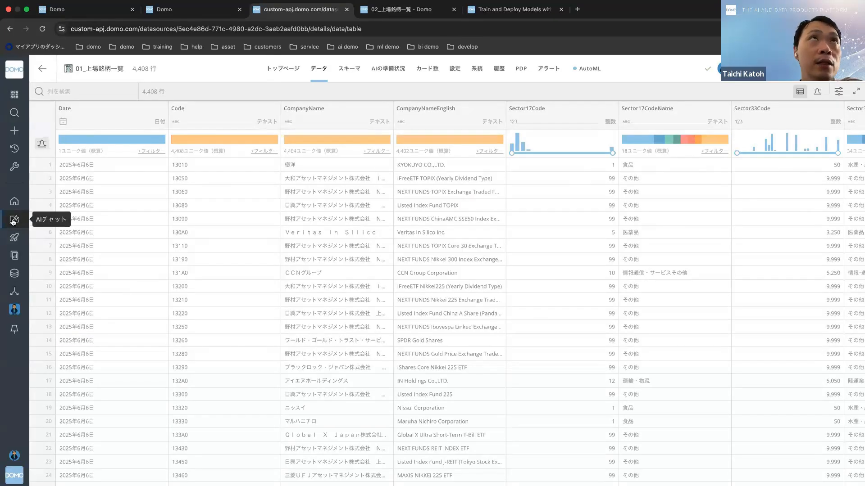
# - Open the dataset's overview page and start the Domo AI content builder agent on 01_上場銘柄一覧 from its app creation option
pyautogui.click(284, 69)
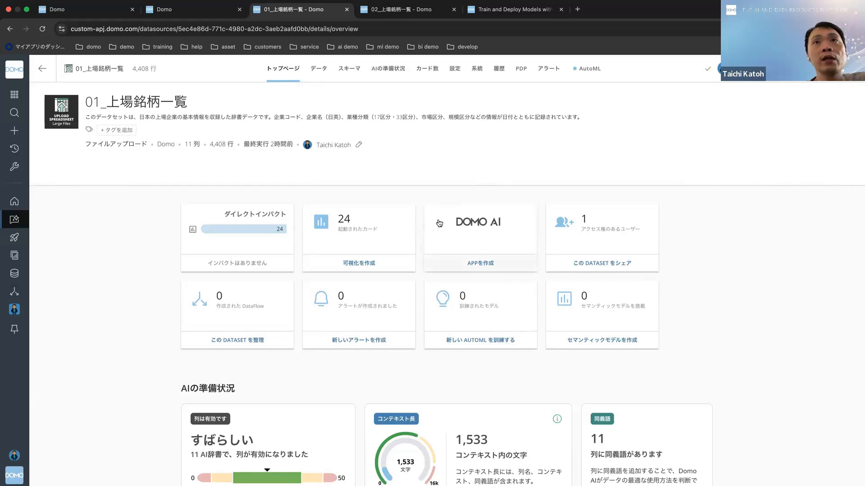
pyautogui.click(494, 267)
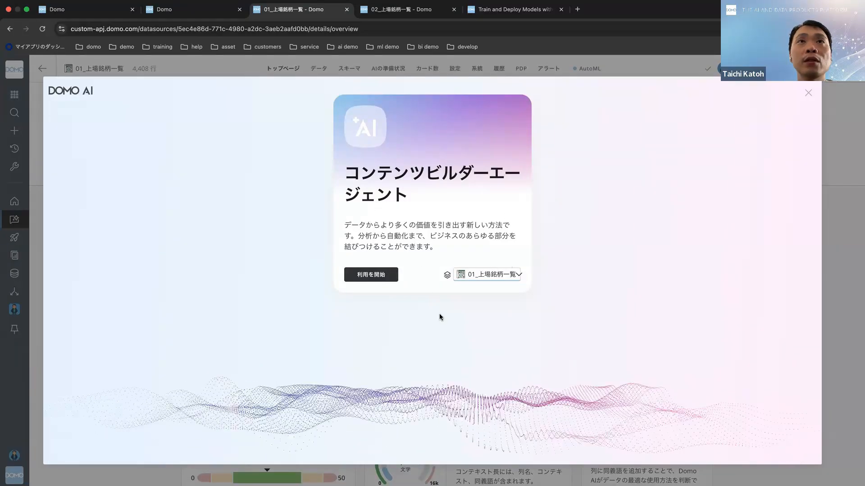
pyautogui.click(370, 276)
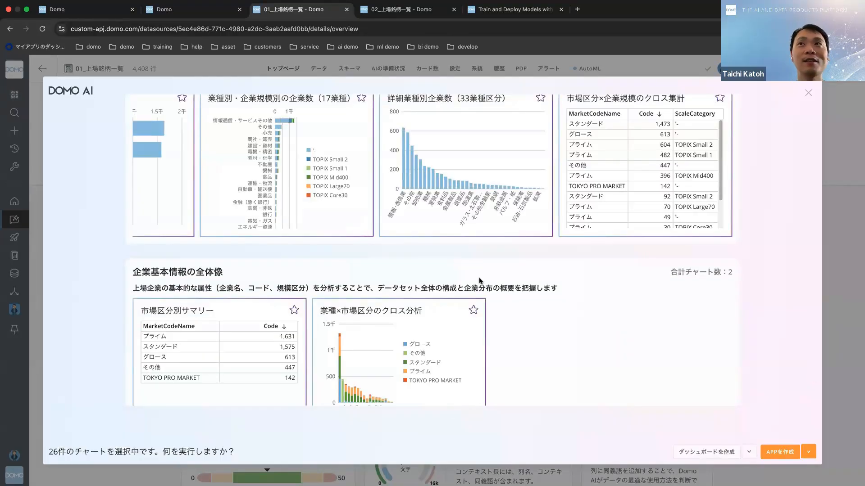
# - Review the agent's key insight categories and the generated charts on industry composition and market segment distribution
pyautogui.scroll(15, 479, 280)
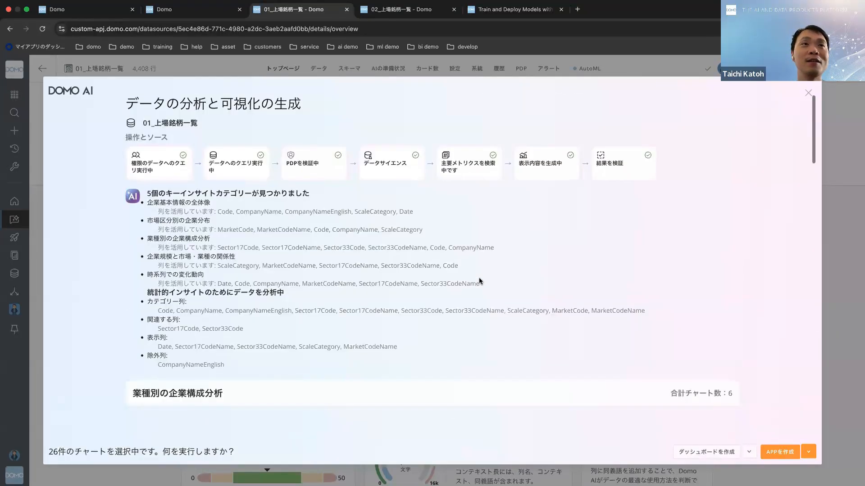
pyautogui.scroll(-10, 479, 277)
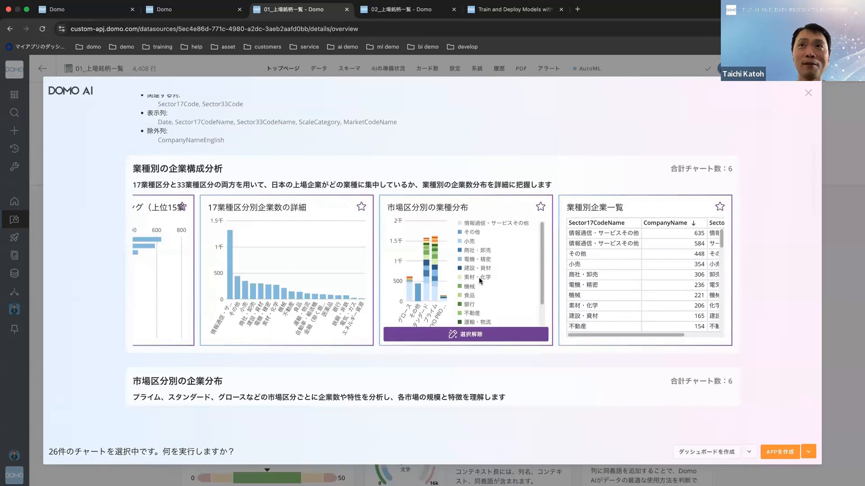
pyautogui.hscroll(-8, 480, 280)
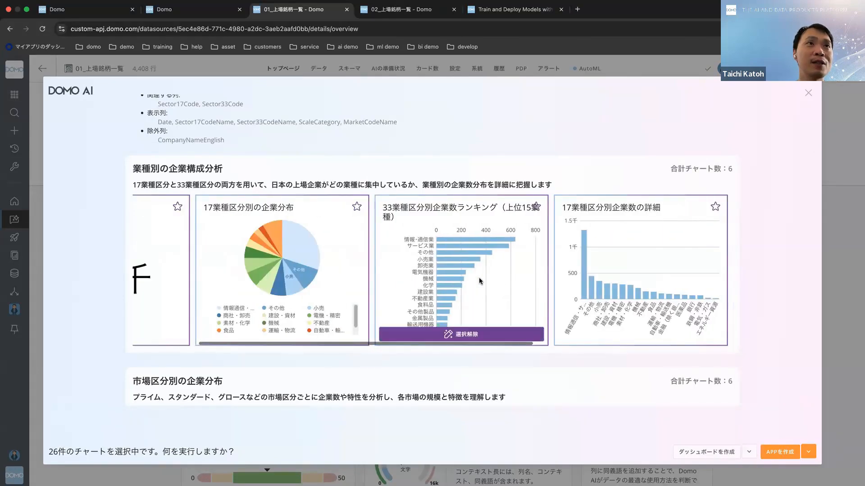
pyautogui.hscroll(-5, 479, 277)
pyautogui.scroll(-10, 479, 278)
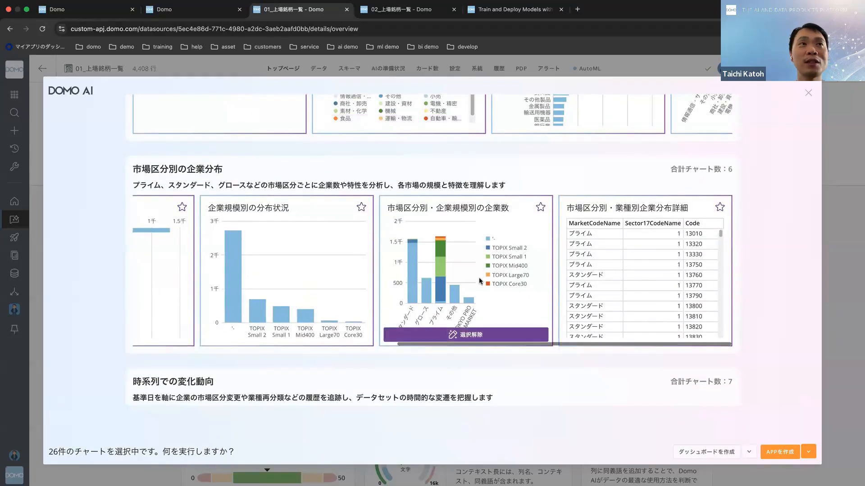
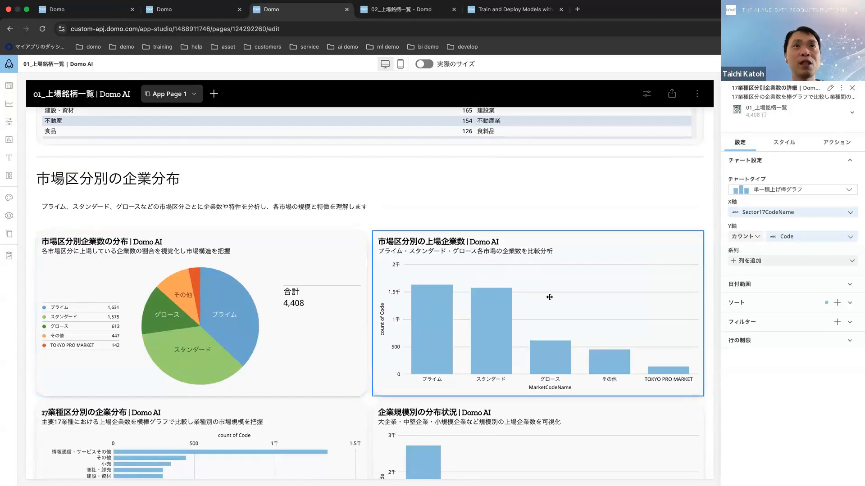
# - Move the 市場区分別の業種分布 chart into the row above, between the 33業種区分別企業数ランキング and 17業種区分別企業数の詳細 charts
pyautogui.scroll(12, 549, 297)
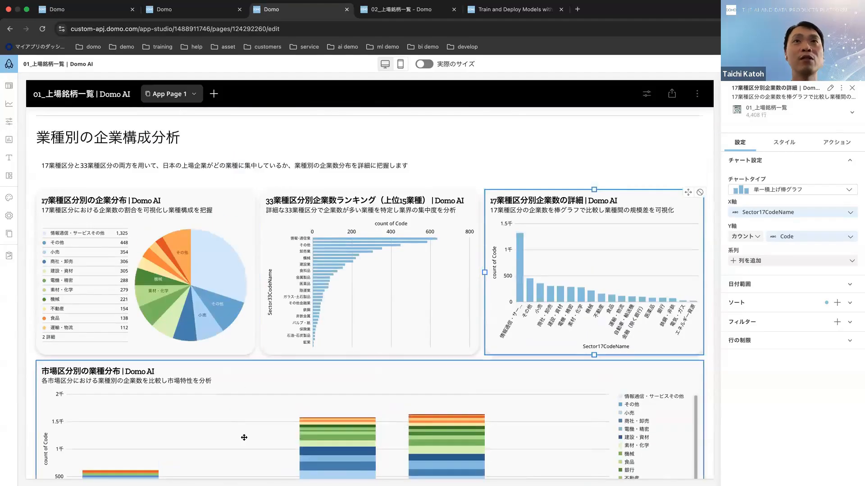
pyautogui.moveTo(237, 423); pyautogui.dragTo(462, 308)
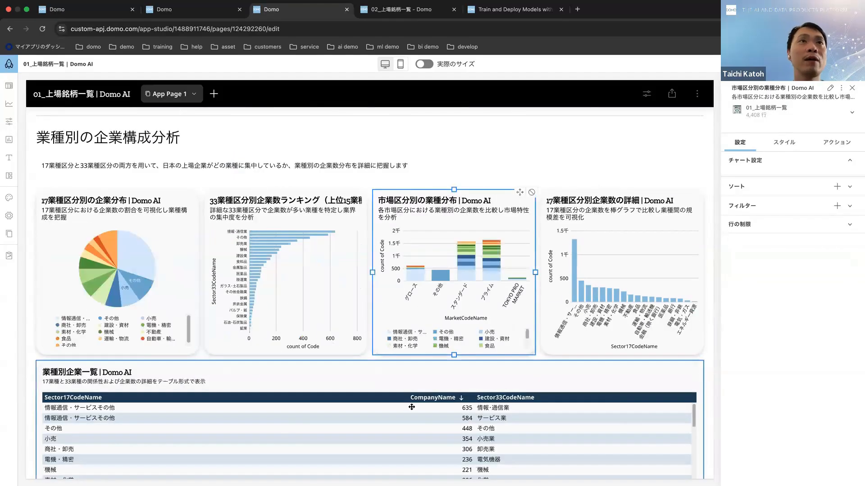
pyautogui.scroll(-5, 412, 408)
pyautogui.scroll(3, 411, 408)
pyautogui.scroll(-6, 411, 407)
pyautogui.scroll(6, 412, 407)
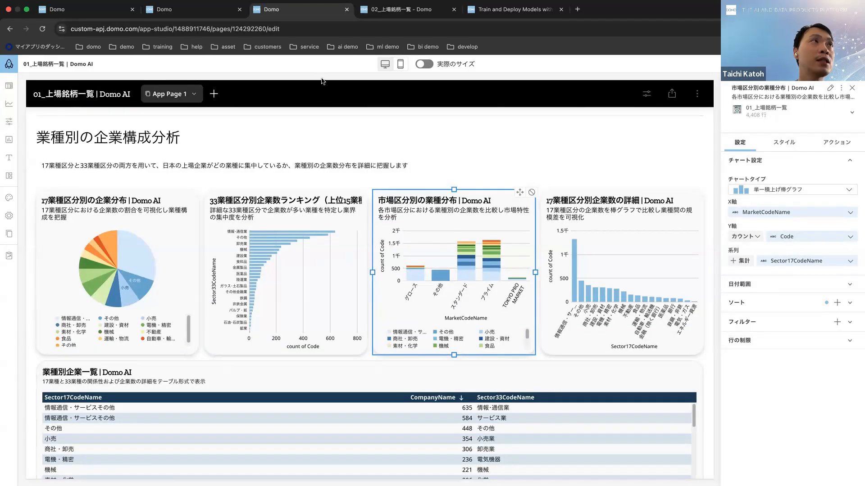
# - Look through the chart types, chart categories, controls and components that can be added to the app page
pyautogui.click(9, 104)
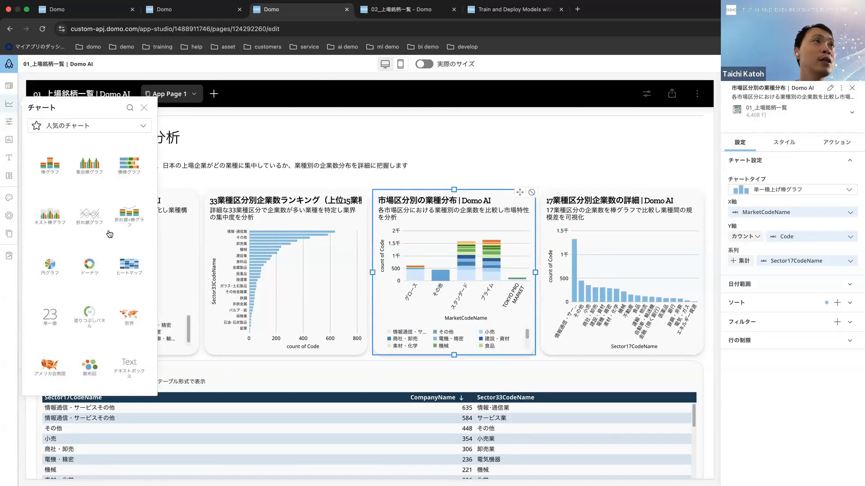
pyautogui.click(109, 127)
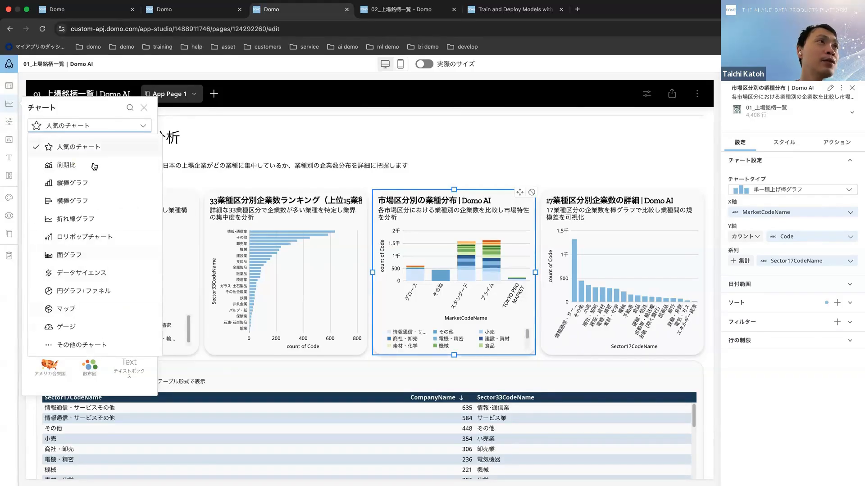
pyautogui.click(15, 120)
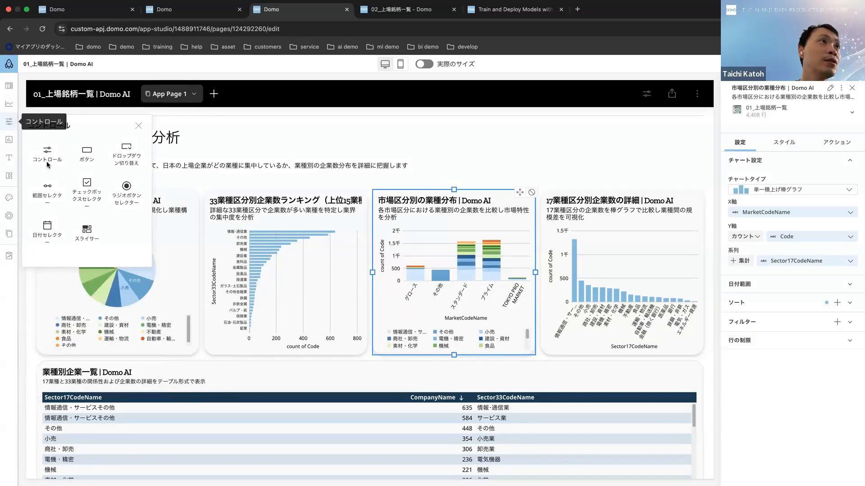
pyautogui.click(10, 156)
pyautogui.click(10, 157)
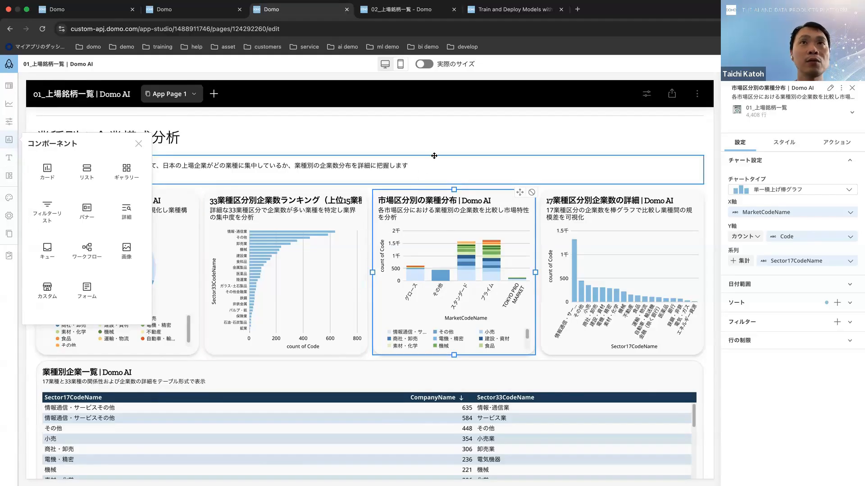
pyautogui.click(434, 156)
# - Check the page layout, save the 01_上場銘柄一覧 | Domo AI app and leave edit mode
pyautogui.scroll(-15, 433, 252)
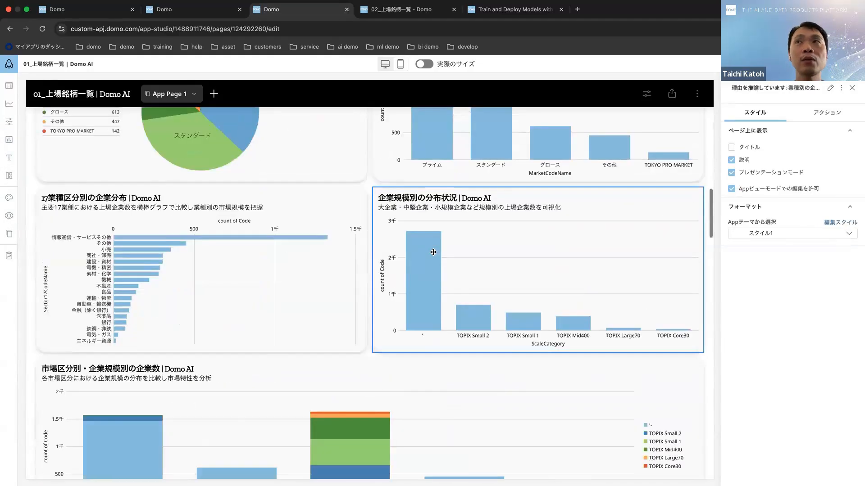
pyautogui.scroll(15, 434, 252)
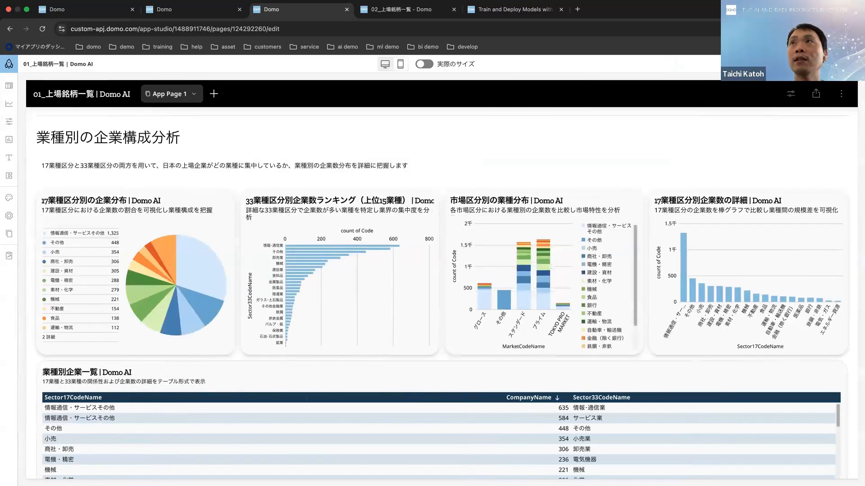
pyautogui.click(824, 90)
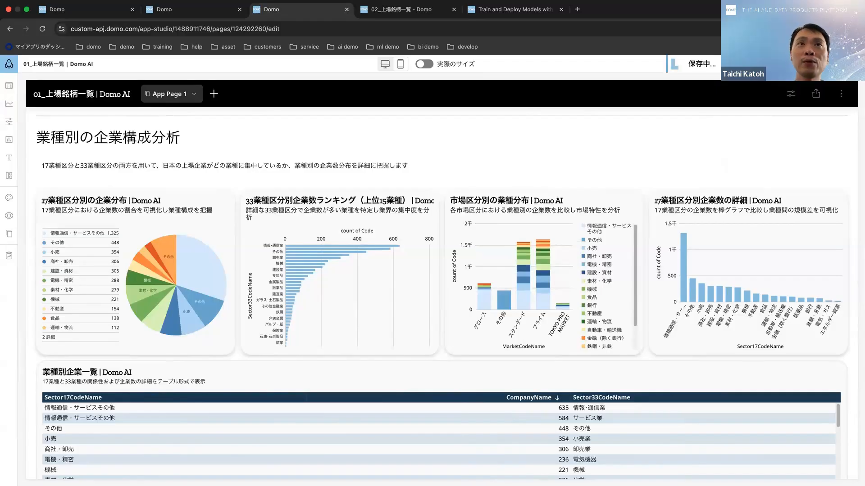
pyautogui.moveTo(546, 466)
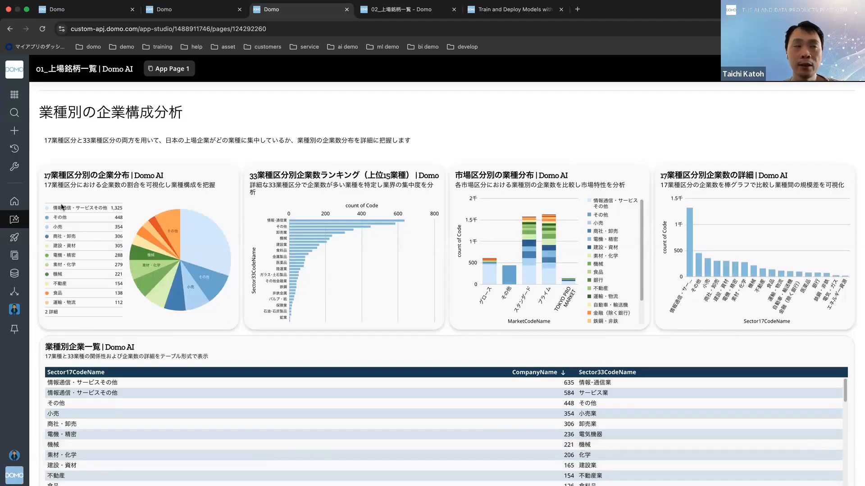
# - Open AI chat on the finished app page and start a new chat
pyautogui.click(14, 219)
pyautogui.scroll(-10, 630, 383)
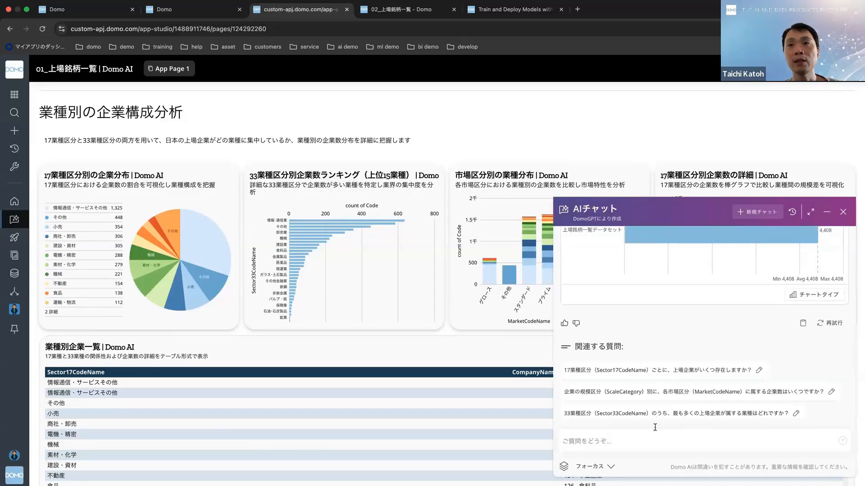
pyautogui.scroll(-1, 653, 419)
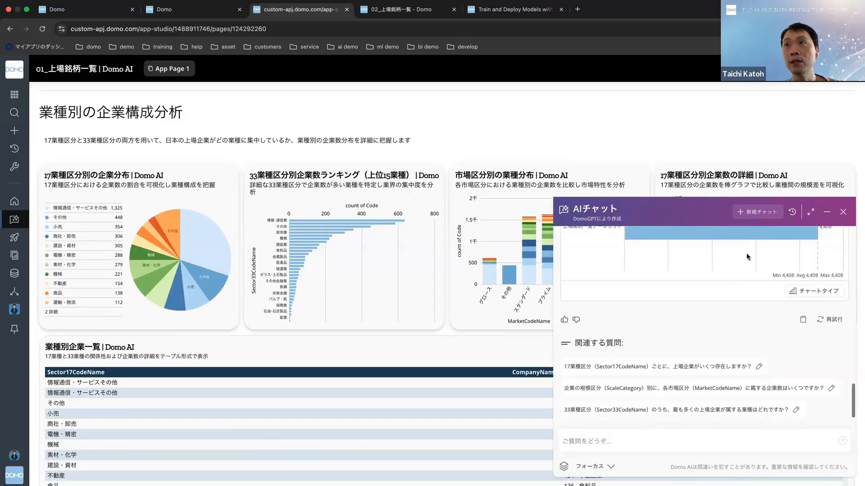
pyautogui.click(770, 212)
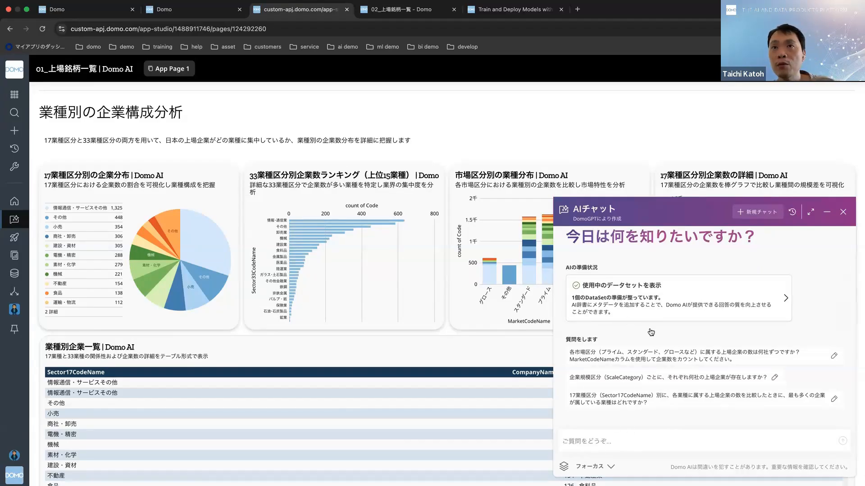
# - Ask AI chat このAPPはなんですか？どのようなインサイトを与えてくれますか？
pyautogui.write('このAP')
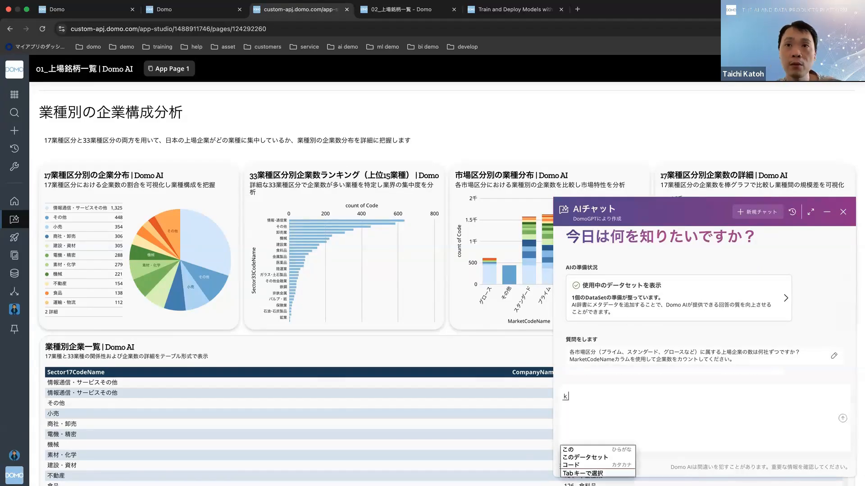
pyautogui.write('Pはは')
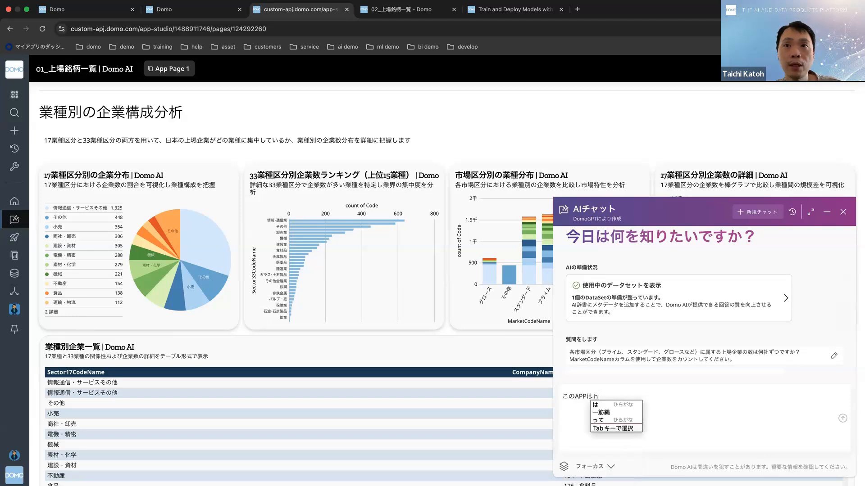
pyautogui.press('BackSpace')
pyautogui.write('なんっｄ')
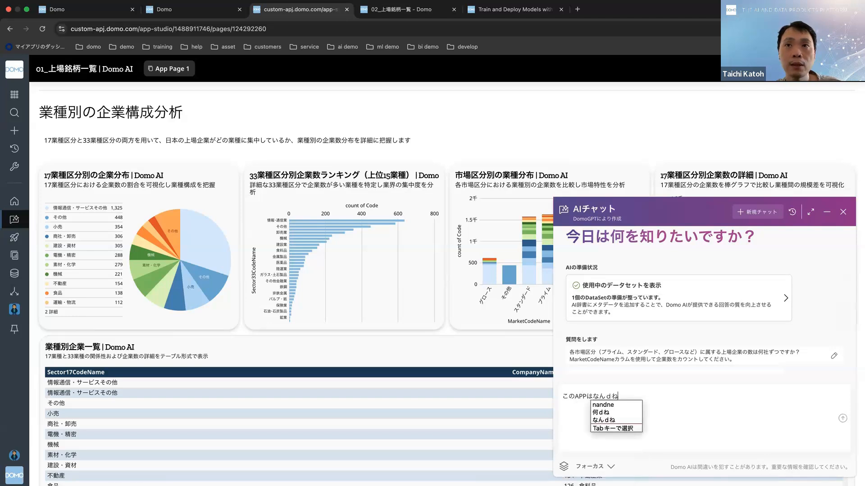
pyautogui.press('BackSpace')
pyautogui.press('BackSpace')
pyautogui.write('ですか？')
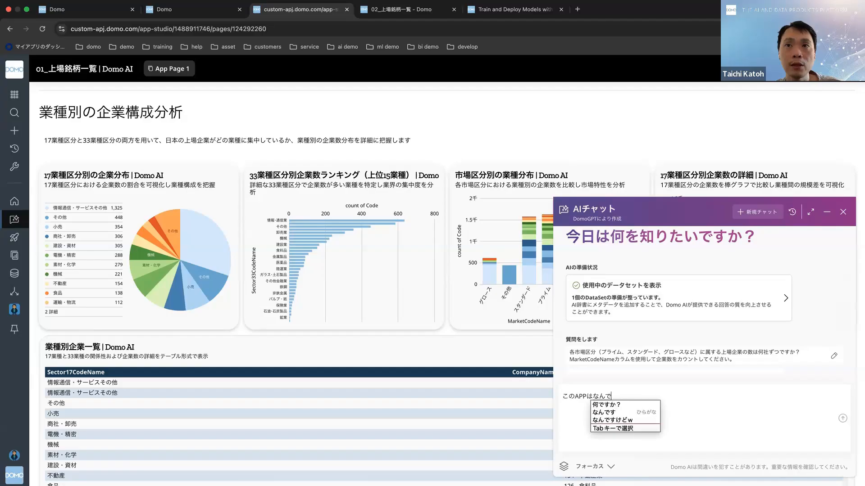
pyautogui.press('Return')
pyautogui.write('どのようないんさいと')
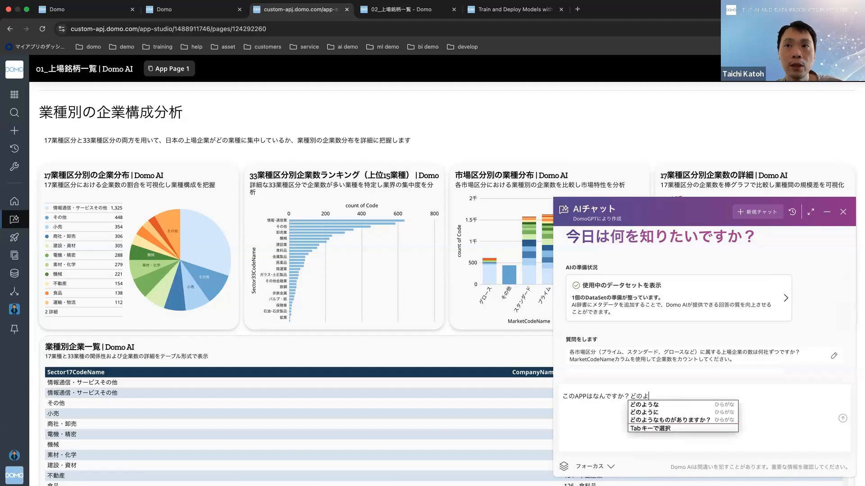
pyautogui.press('Tab')
pyautogui.write('与えてくれま')
pyautogui.write('すか？')
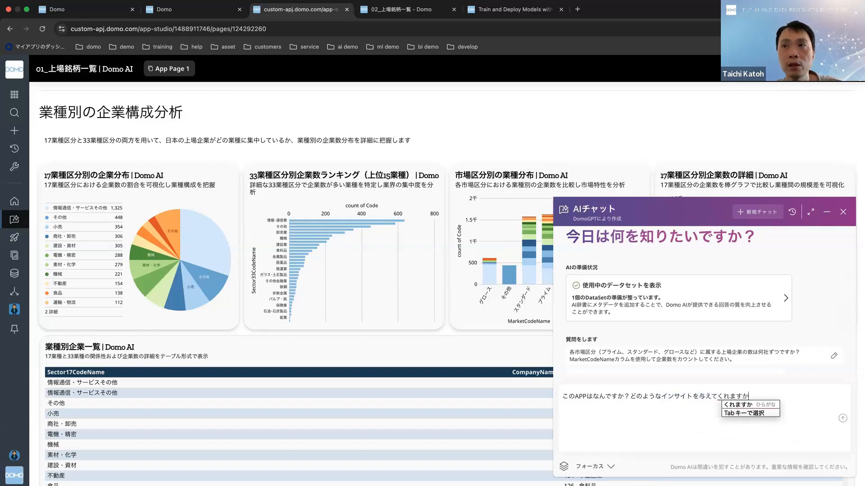
pyautogui.press('Return')
pyautogui.press('Return')
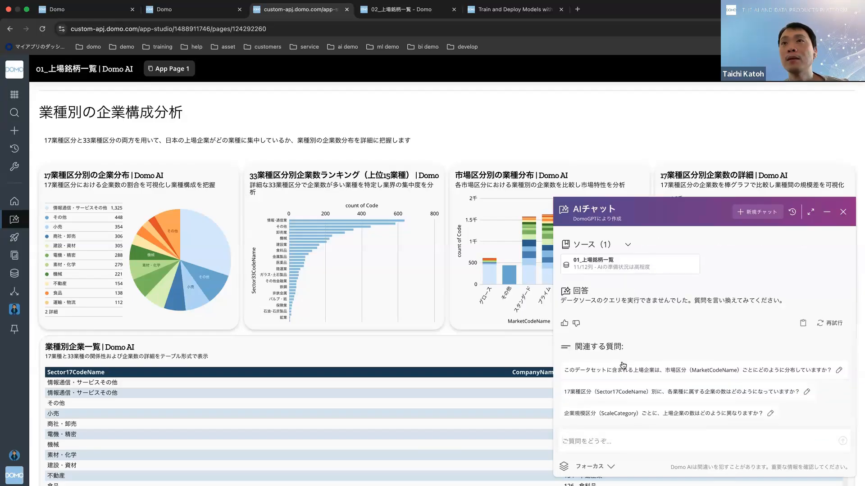
# - Ask AI chat the suggested question on company counts by 17業種区分（Sector17CodeName）, and ask このAPPはなんですか？
pyautogui.scroll(-1, 626, 379)
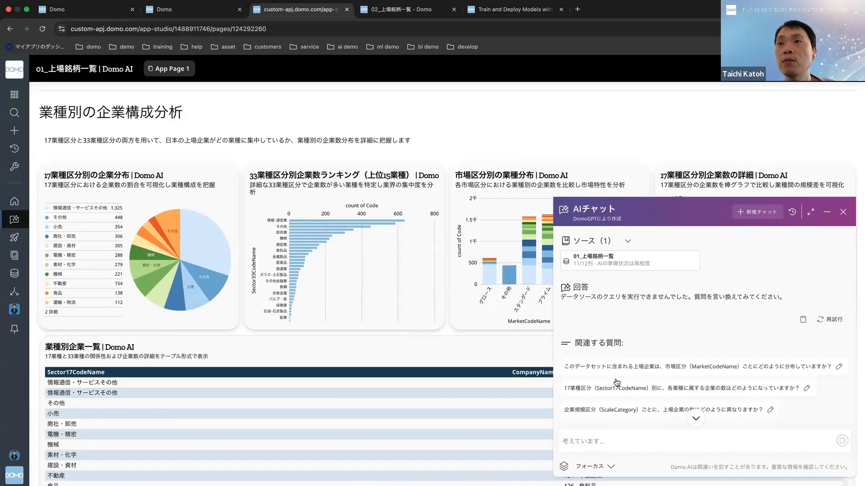
pyautogui.click(617, 386)
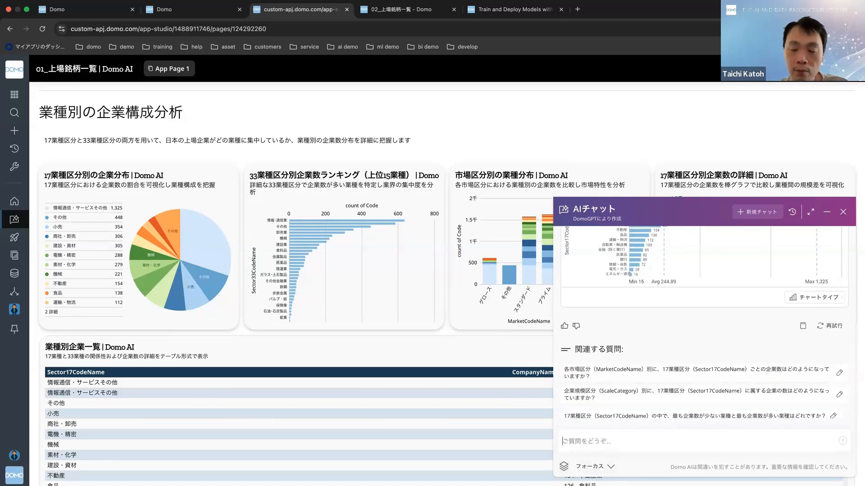
pyautogui.write('このAPP')
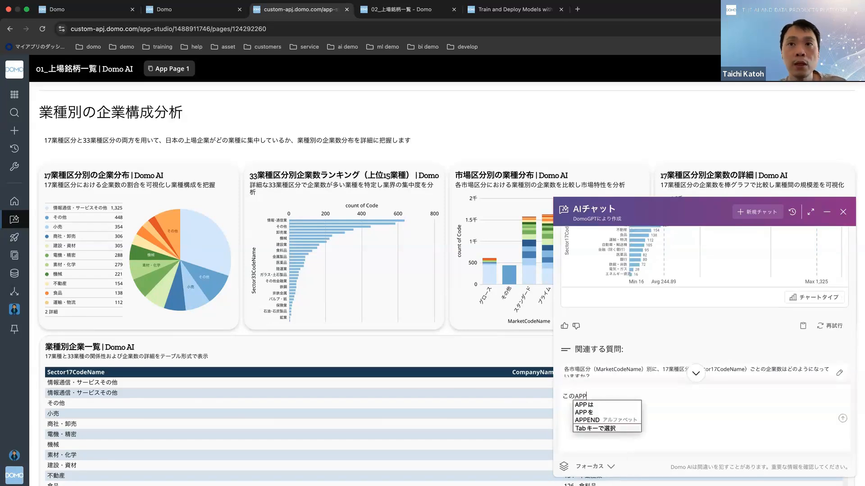
pyautogui.write('はなんですか')
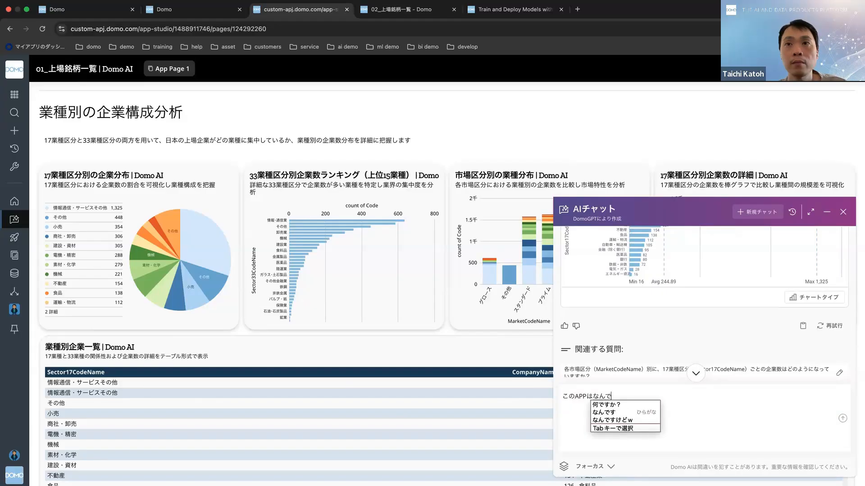
pyautogui.press('Return')
pyautogui.press('Return')
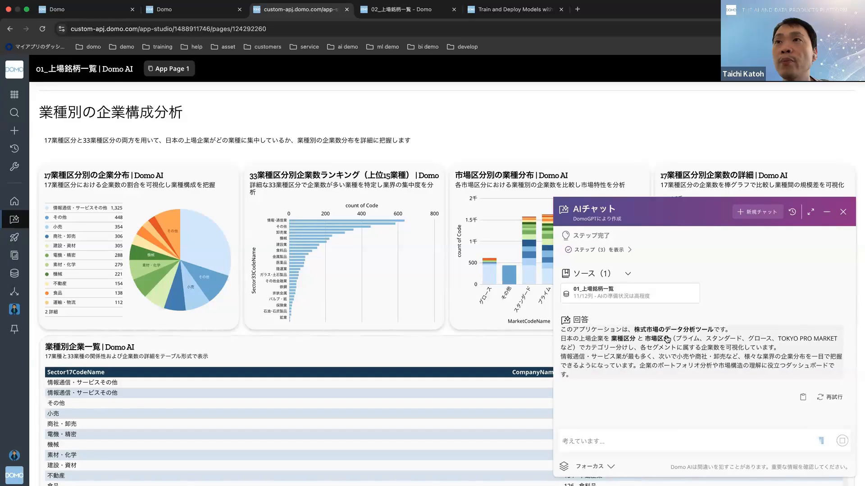
# - Read the AI answer to このAPPはなんですか？ and close the chat
pyautogui.scroll(-1, 667, 340)
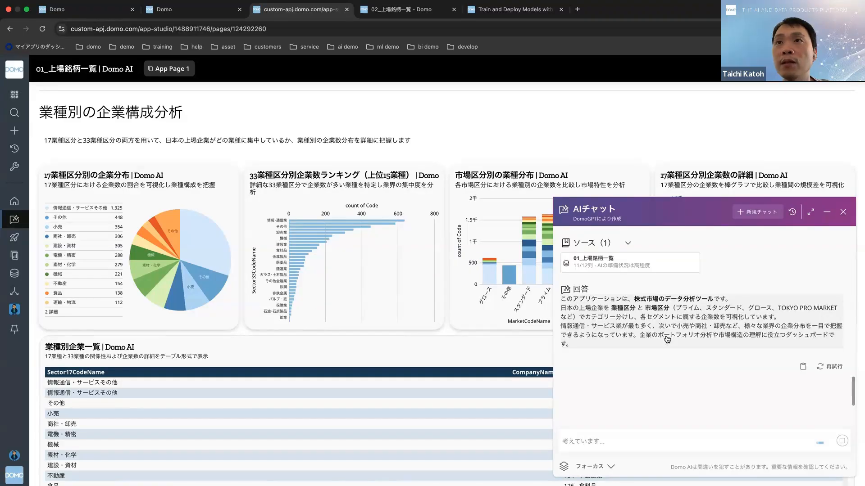
pyautogui.scroll(-1, 667, 340)
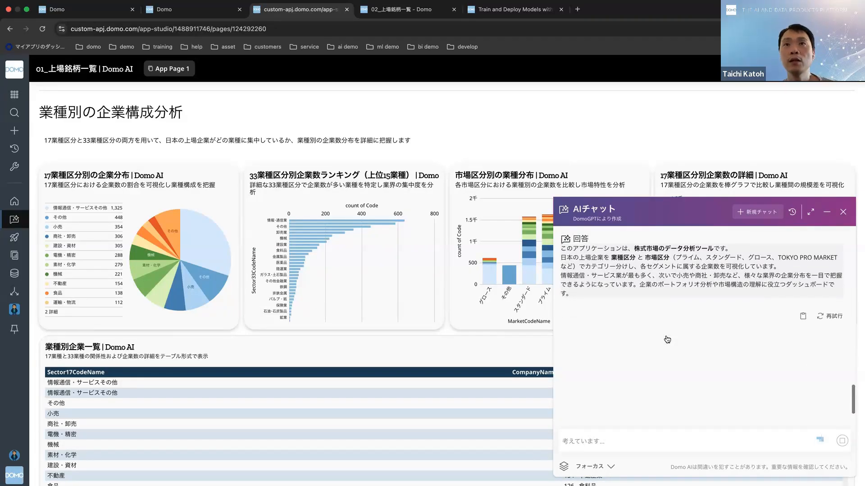
pyautogui.scroll(1, 667, 340)
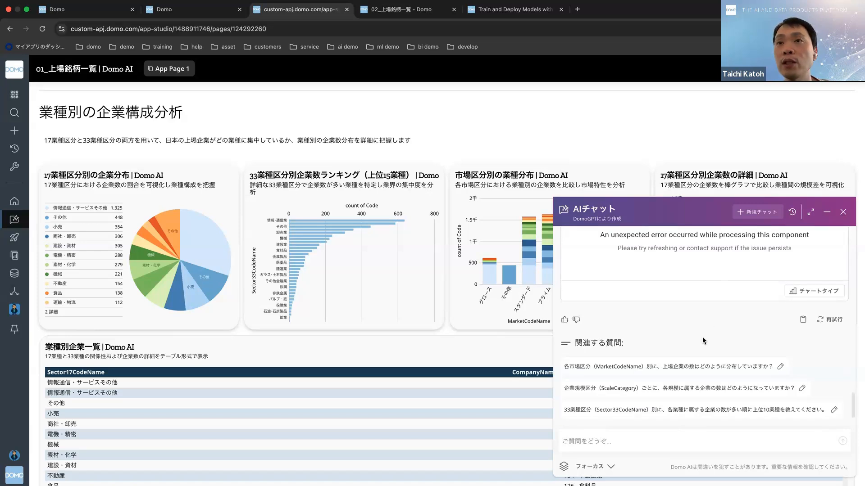
pyautogui.scroll(5, 702, 340)
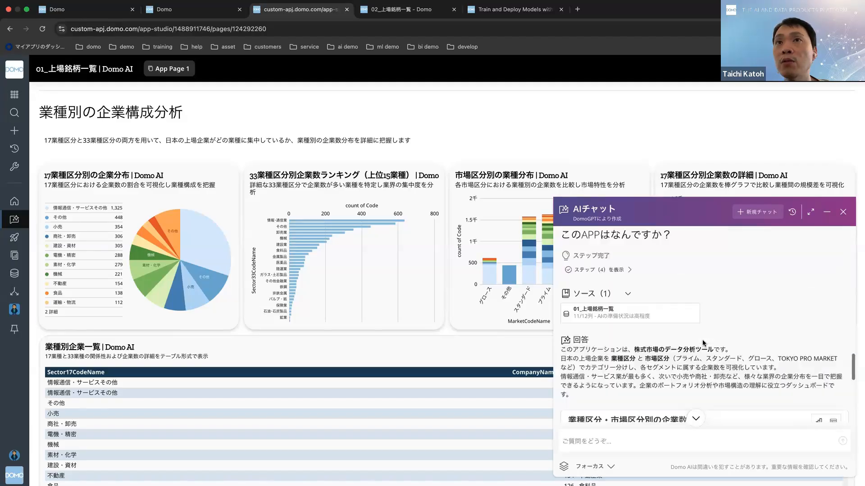
pyautogui.scroll(1, 702, 339)
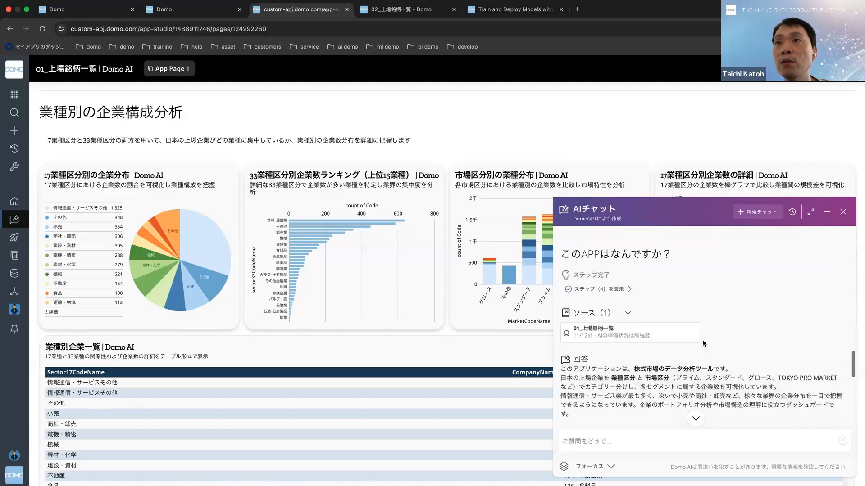
pyautogui.click(841, 215)
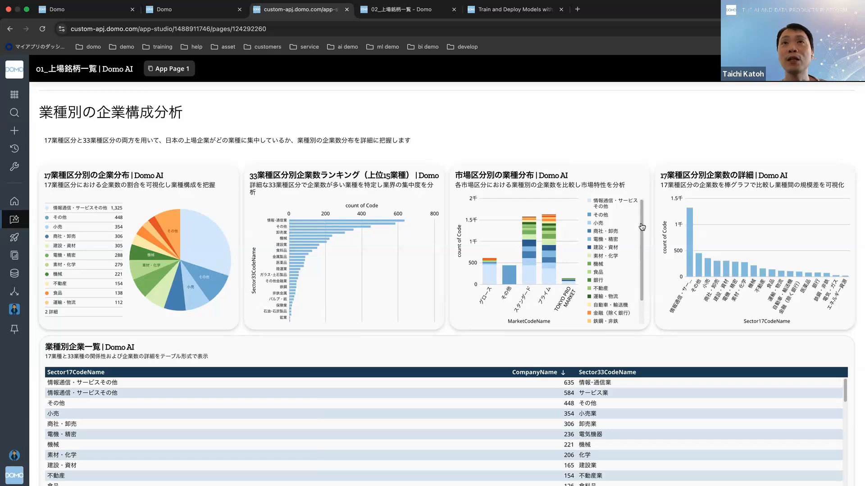
# - Review the charts down the 01_上場銘柄一覧 | Domo AI app page and reopen the app in edit mode
pyautogui.scroll(-8, 642, 227)
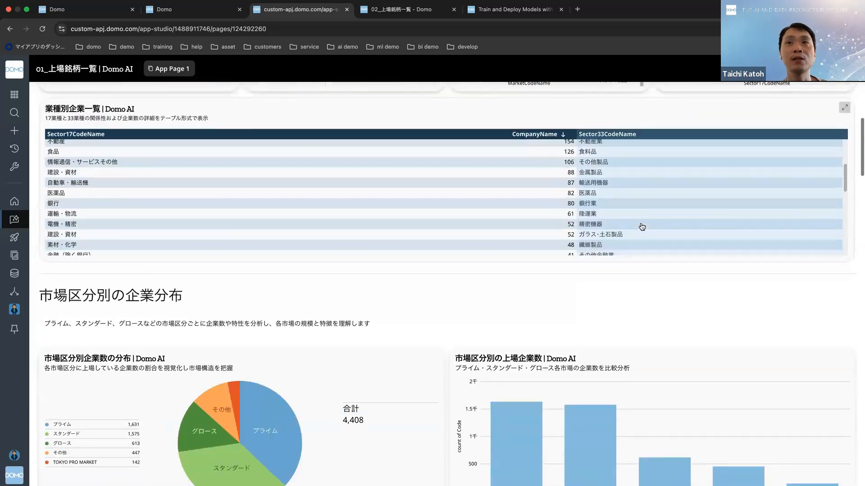
pyautogui.scroll(-15, 642, 227)
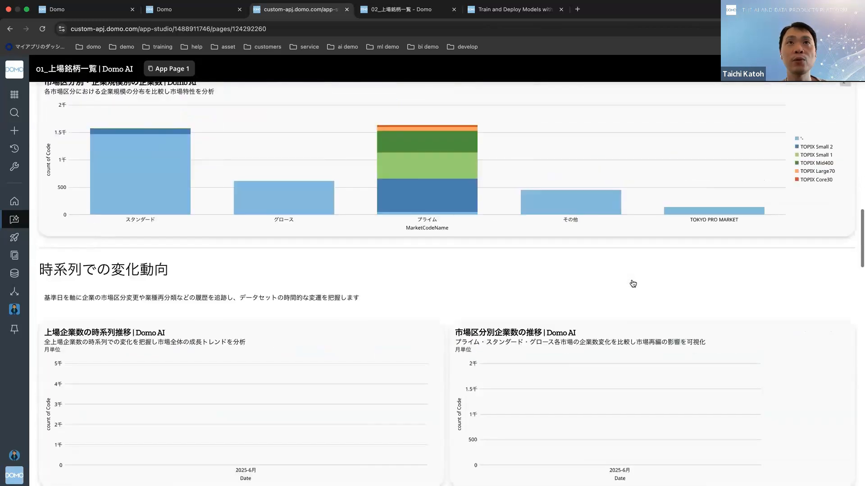
pyautogui.scroll(-12, 633, 283)
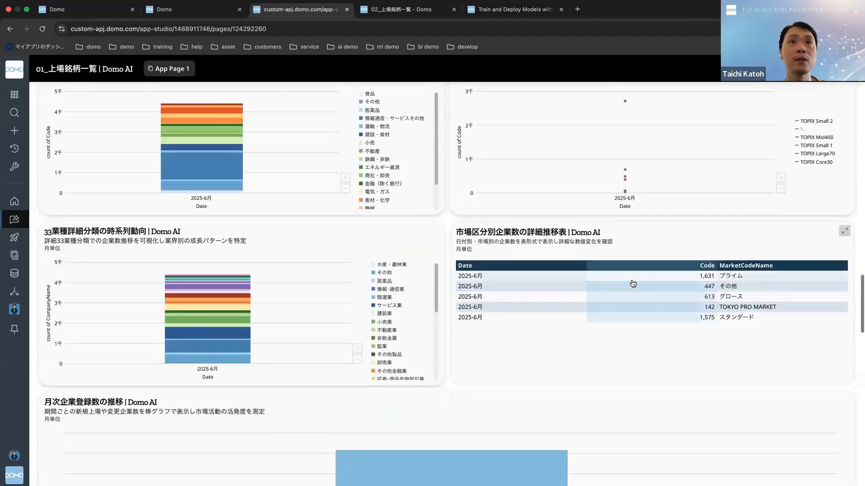
pyautogui.scroll(15, 633, 284)
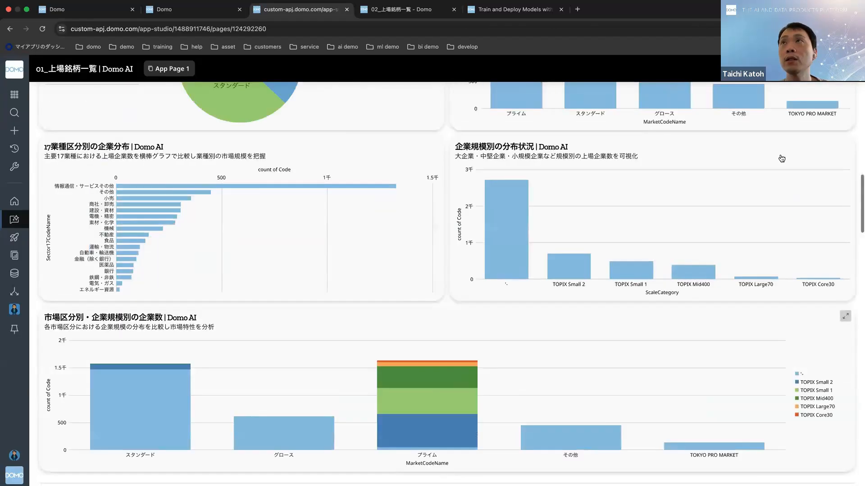
pyautogui.scroll(5, 781, 159)
pyautogui.click(849, 69)
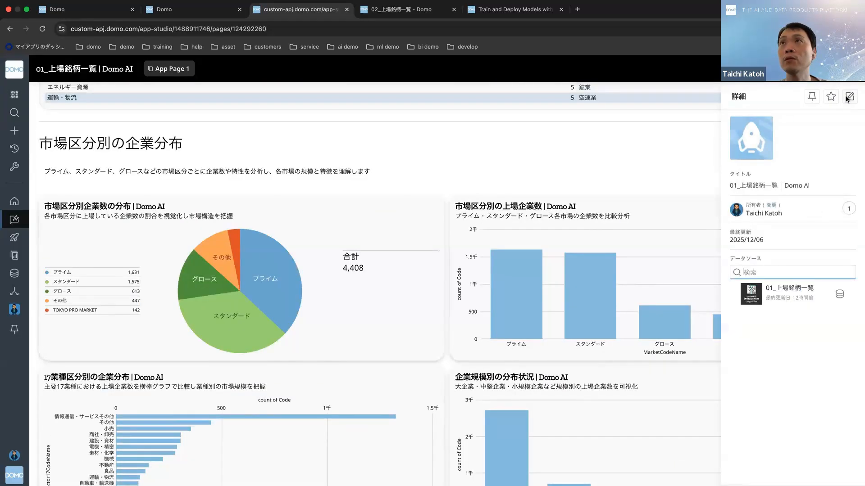
pyautogui.click(849, 97)
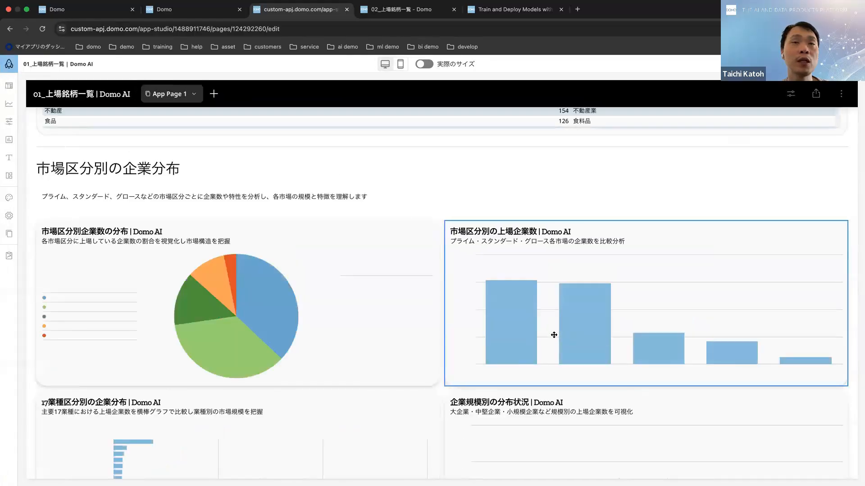
# - Review the page's sections in edit mode, from 市場区分別の企業分布 down to 企業基本情報の全体像
pyautogui.scroll(-5, 554, 335)
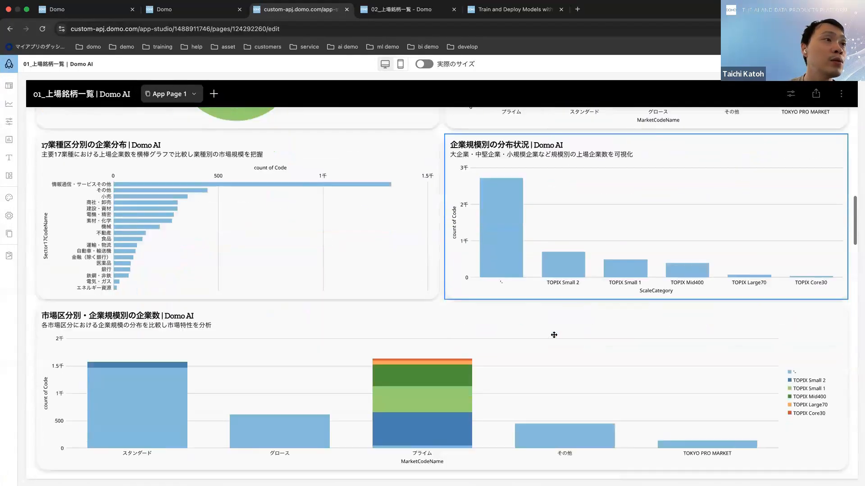
pyautogui.scroll(-8, 554, 335)
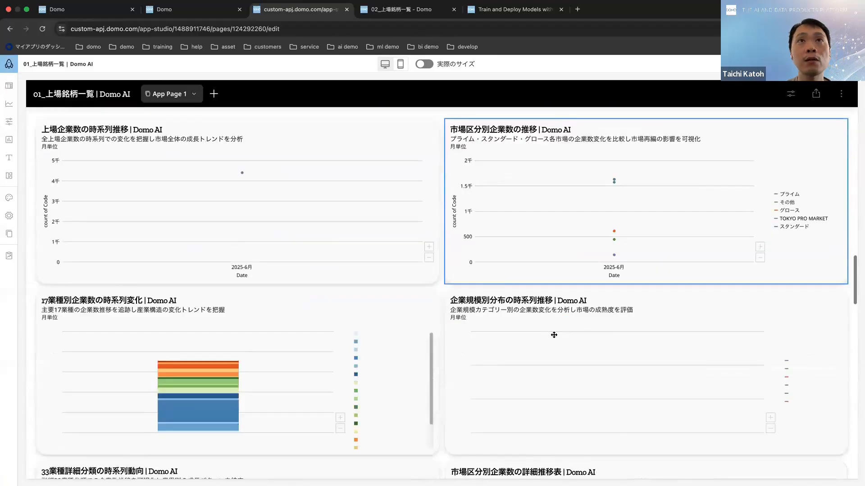
pyautogui.scroll(-6, 554, 335)
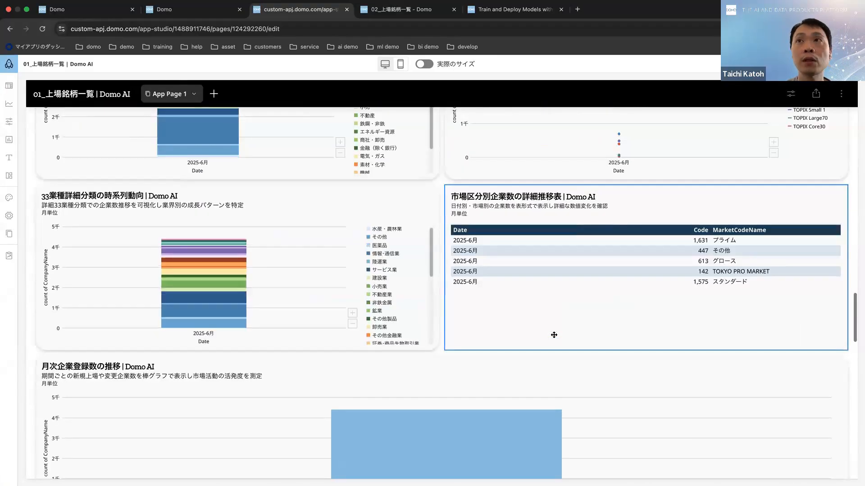
pyautogui.scroll(-5, 554, 335)
pyautogui.scroll(5, 554, 335)
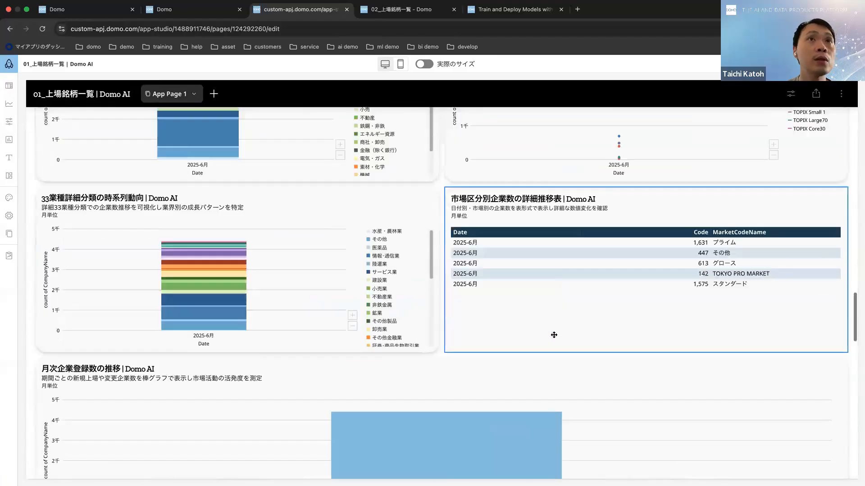
pyautogui.scroll(-7, 554, 335)
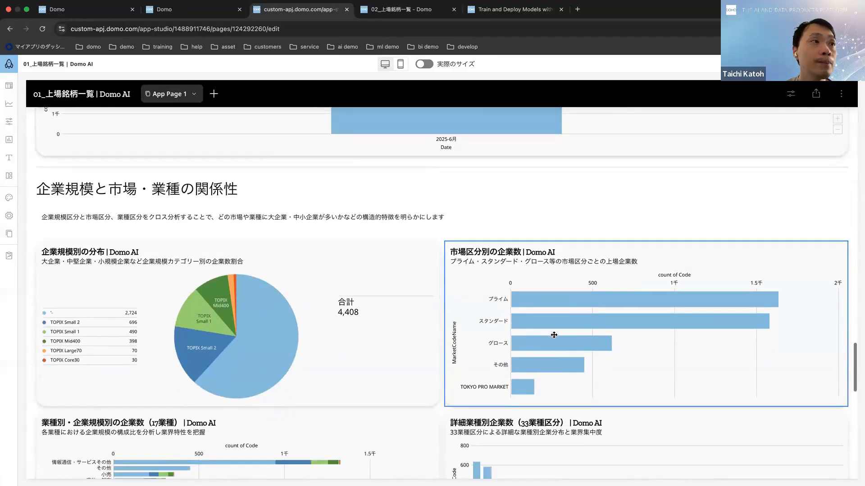
pyautogui.scroll(-5, 553, 335)
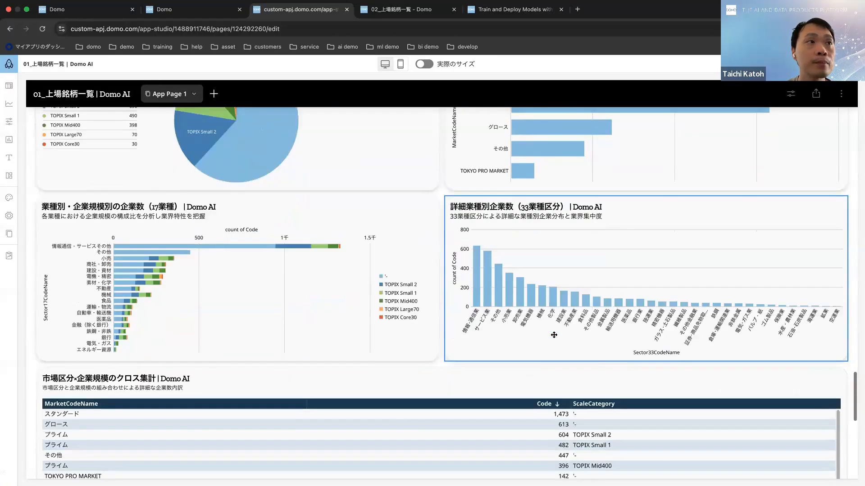
pyautogui.scroll(-9, 554, 335)
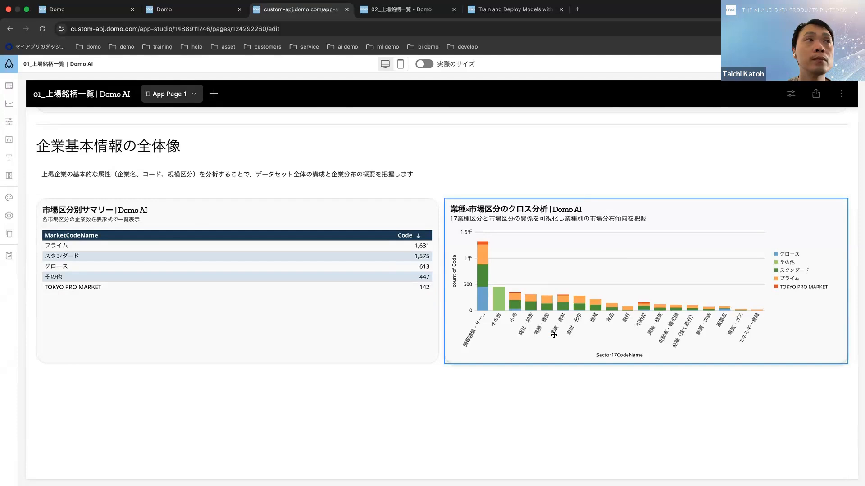
# - Open the 市場区分別サマリー table card for editing in Analyzer and look through its chart settings
pyautogui.click(332, 260)
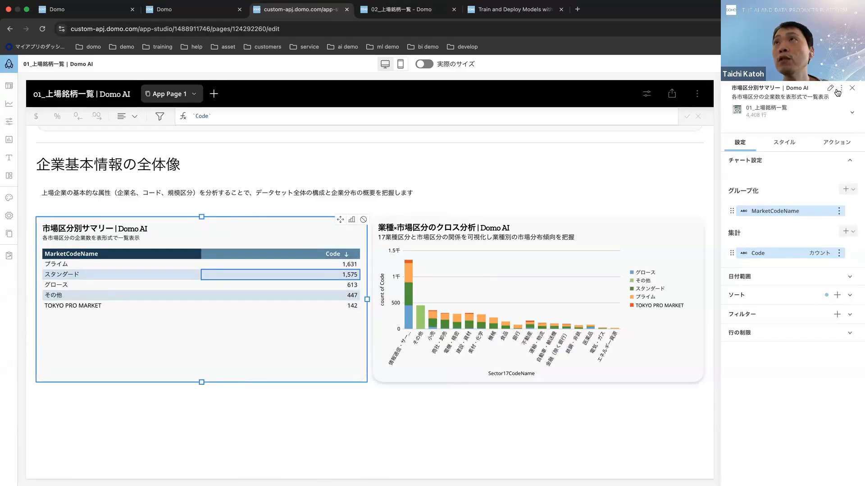
pyautogui.click(811, 112)
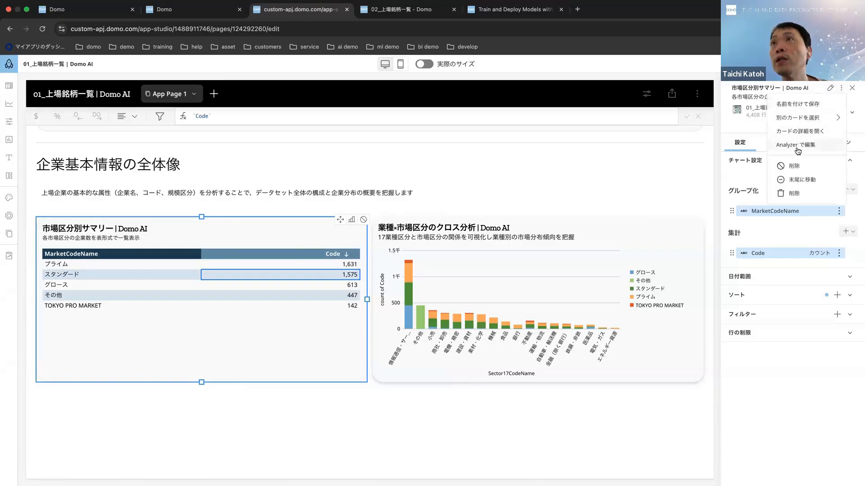
pyautogui.click(796, 147)
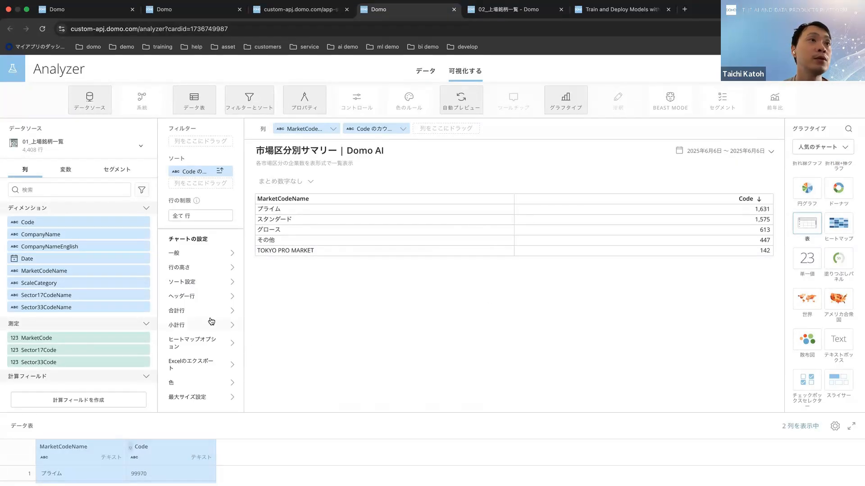
pyautogui.scroll(-1, 211, 321)
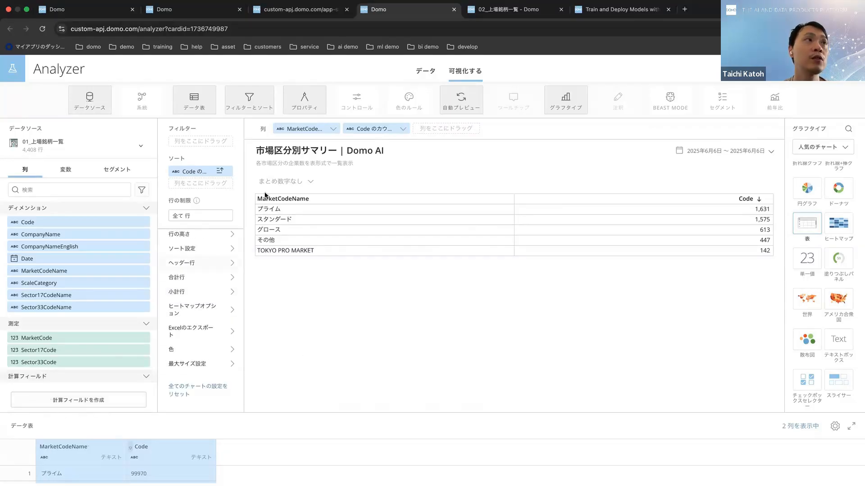
# - Start a new calculated field on the 01_上場銘柄一覧 dataset and name it 銘柄
pyautogui.click(91, 399)
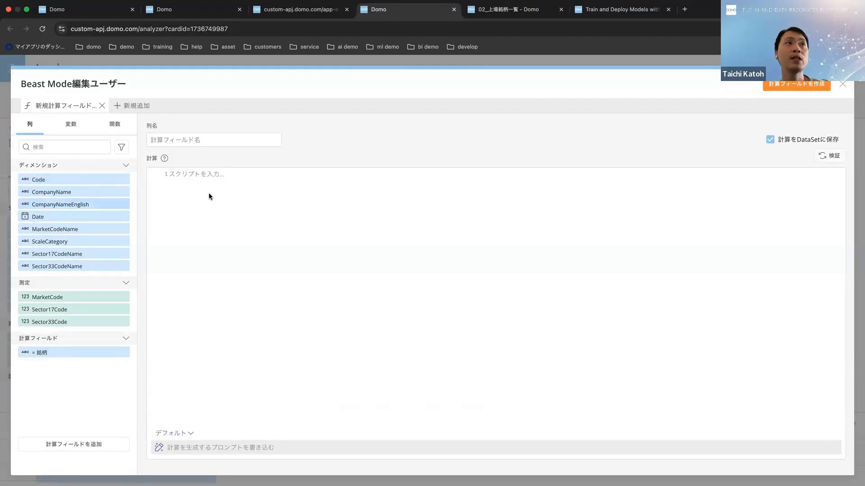
pyautogui.click(208, 141)
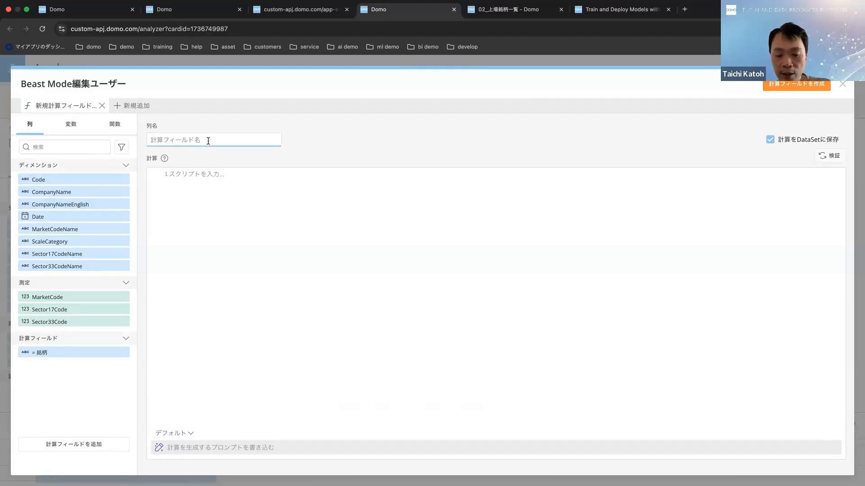
pyautogui.write('めいがら')
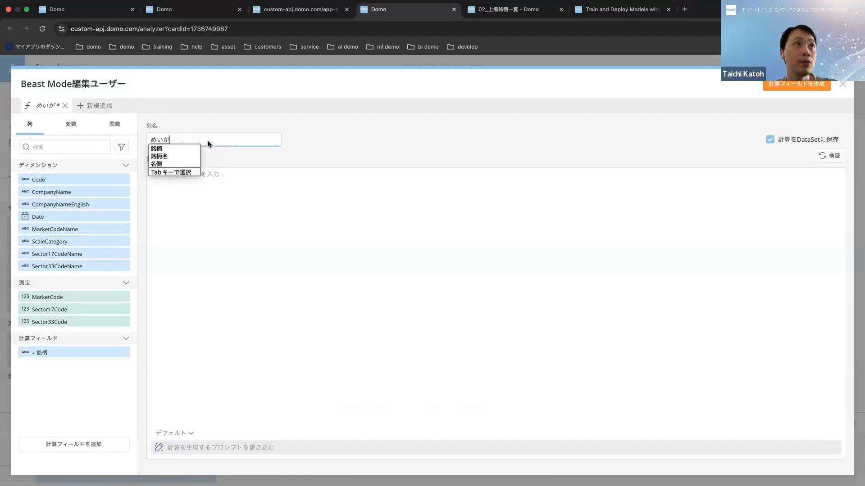
pyautogui.press('Return')
pyautogui.press('space')
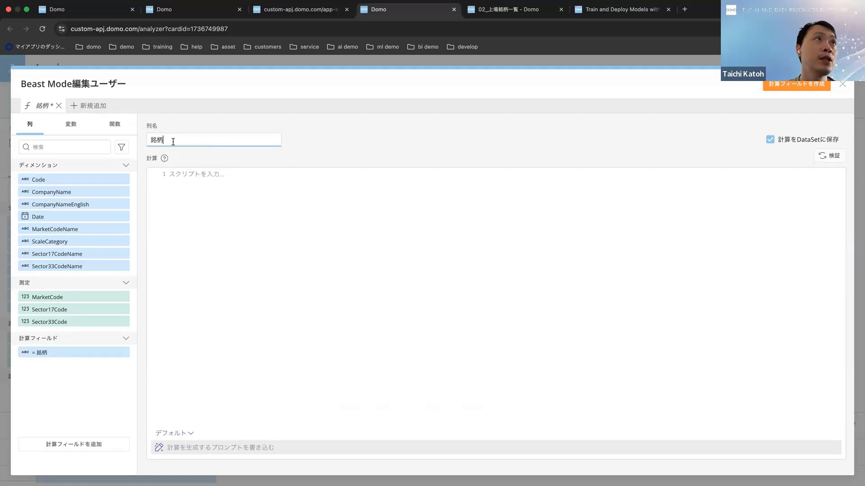
# - Generate the field's formula with the AI prompt 銘柄コードと銘柄名を結合してください
pyautogui.click(187, 173)
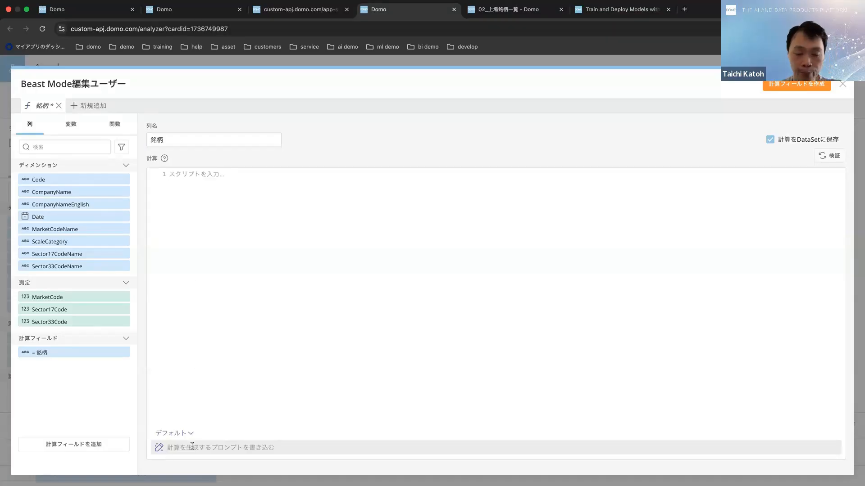
pyautogui.write('コードと')
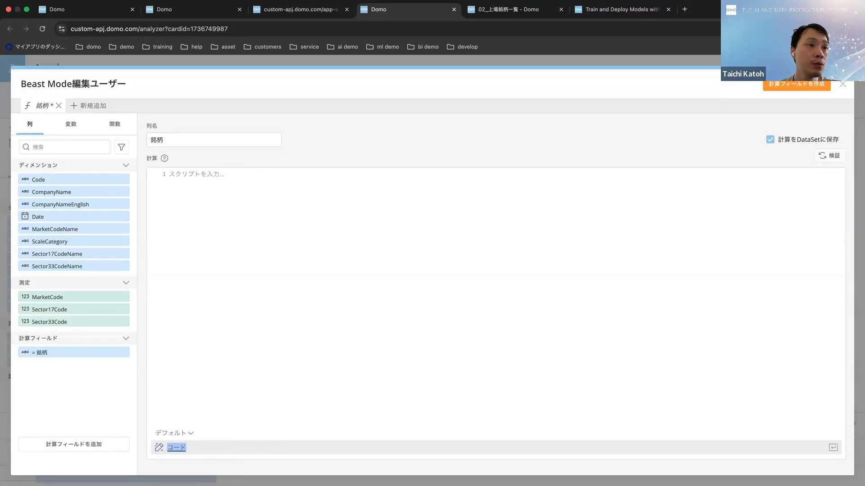
pyautogui.press('BackSpace')
pyautogui.press('BackSpace')
pyautogui.press('BackSpace')
pyautogui.press('BackSpace')
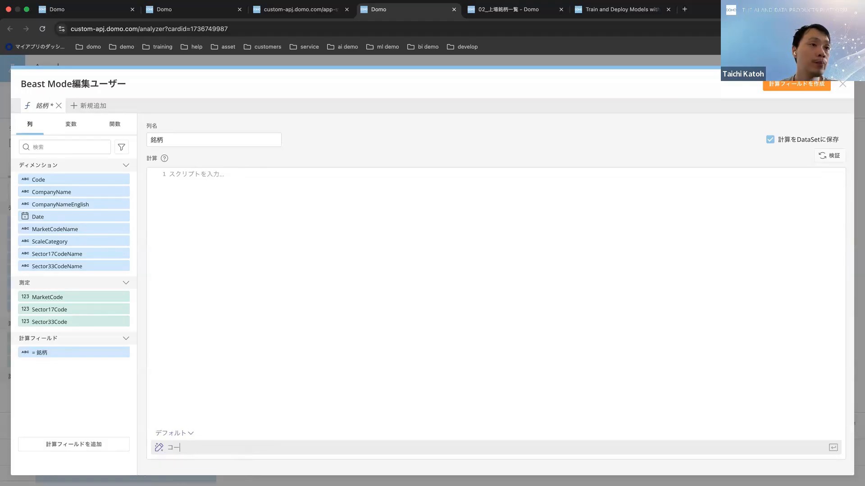
pyautogui.write('銘柄こ')
pyautogui.write('ードと')
pyautogui.press('Return')
pyautogui.write('めいがらめいを')
pyautogui.press('Return')
pyautogui.write('けtu')
pyautogui.press('Tab')
pyautogui.write('してくだ')
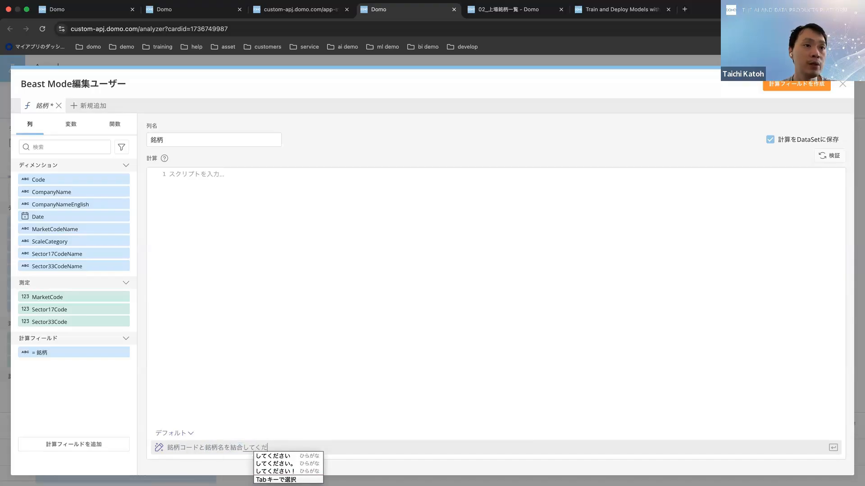
pyautogui.press('Return')
pyautogui.press('Return')
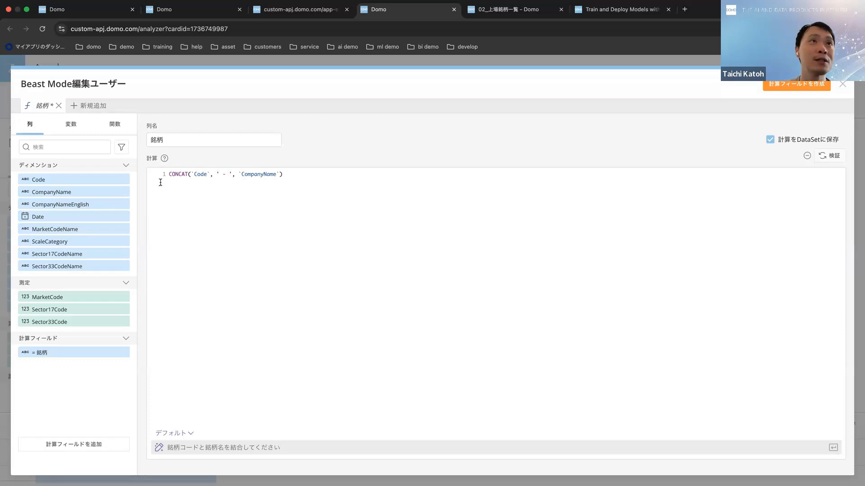
# - Rename the calculated field to 銘柄結合, create it and close the Beast Mode editor
pyautogui.click(792, 90)
pyautogui.click(772, 191)
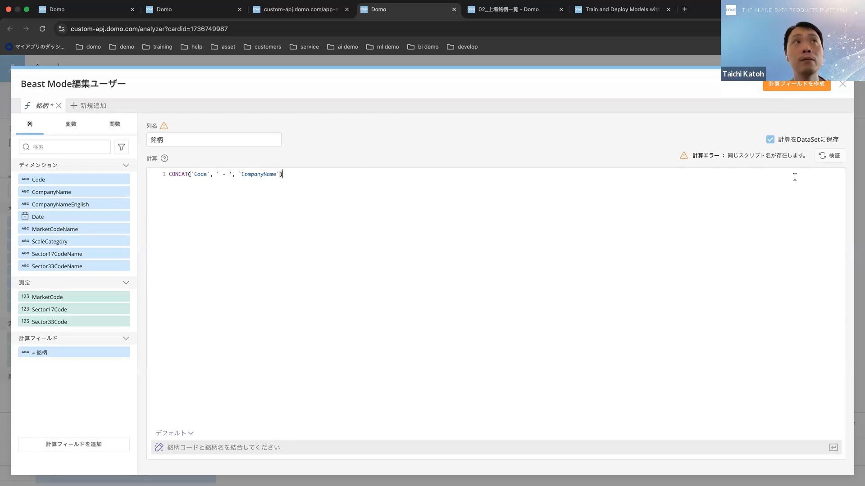
pyautogui.click(174, 138)
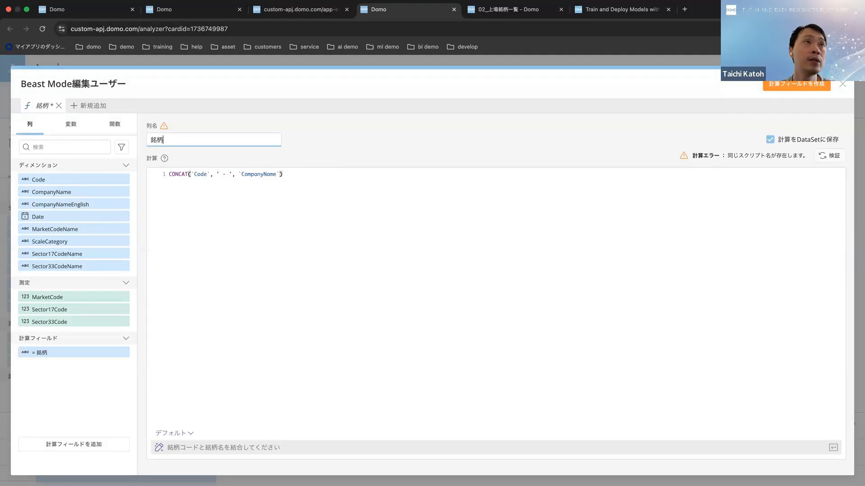
pyautogui.write('結合')
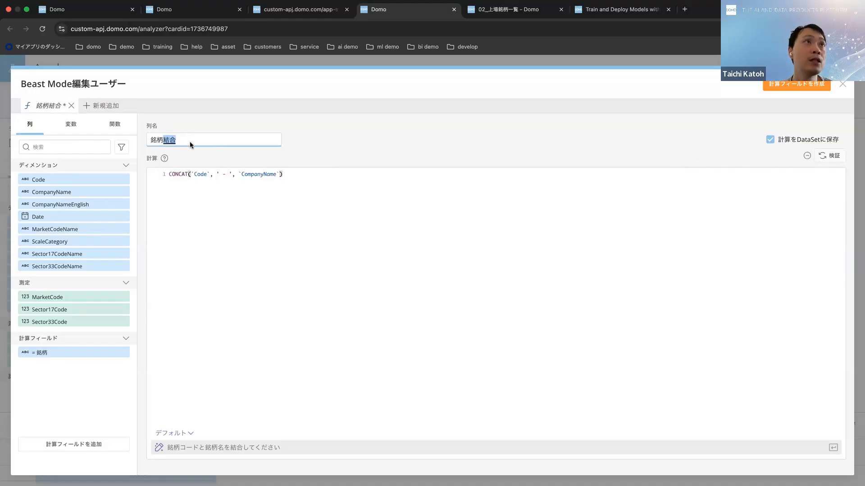
pyautogui.click(806, 85)
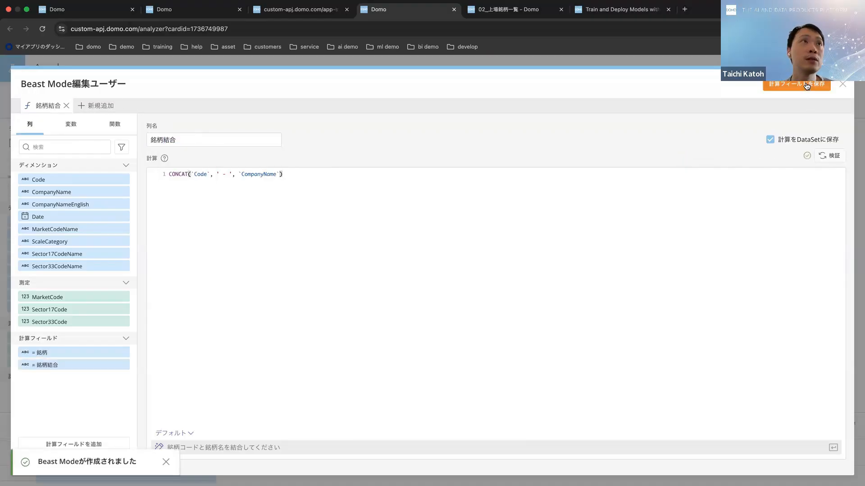
pyautogui.click(842, 85)
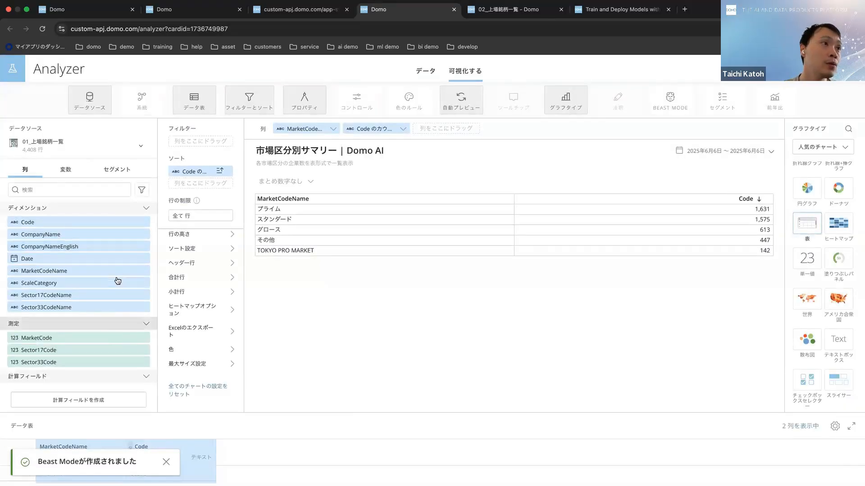
# - Replace the MarketCodeName column in the 市場区分別サマリー table with the 銘柄結合 field and save the card
pyautogui.scroll(-1, 101, 326)
pyautogui.moveTo(33, 363)
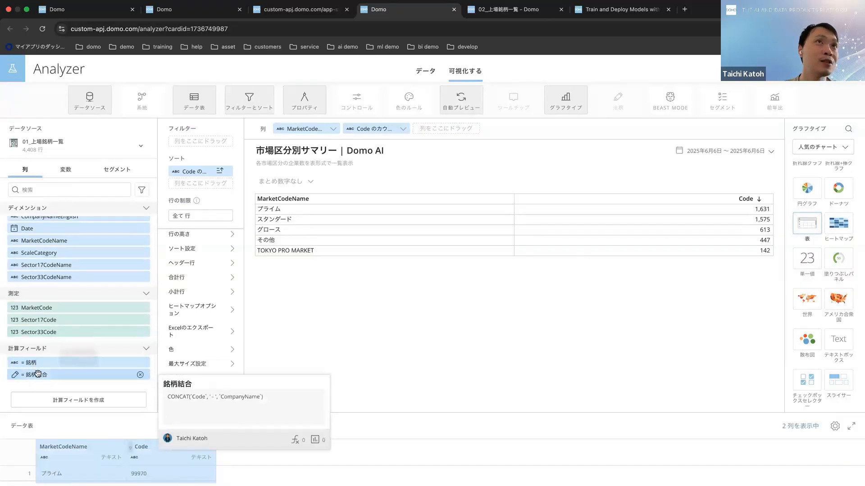
pyautogui.click(338, 125)
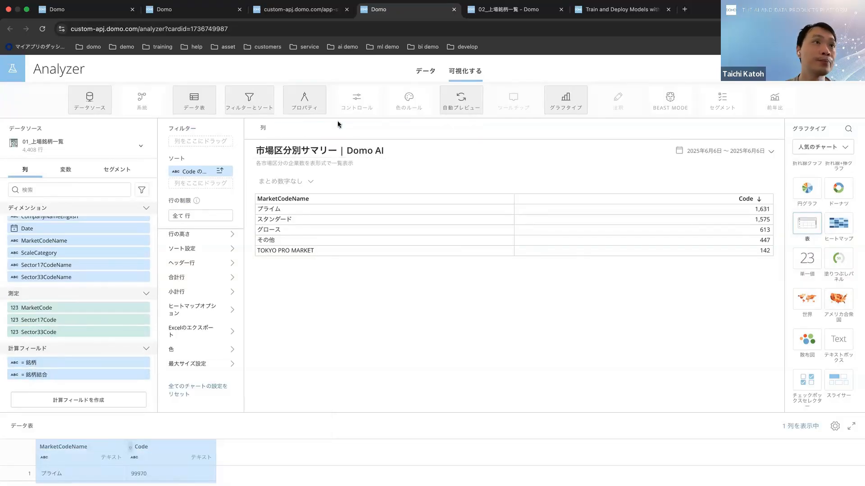
pyautogui.moveTo(37, 375); pyautogui.dragTo(296, 126)
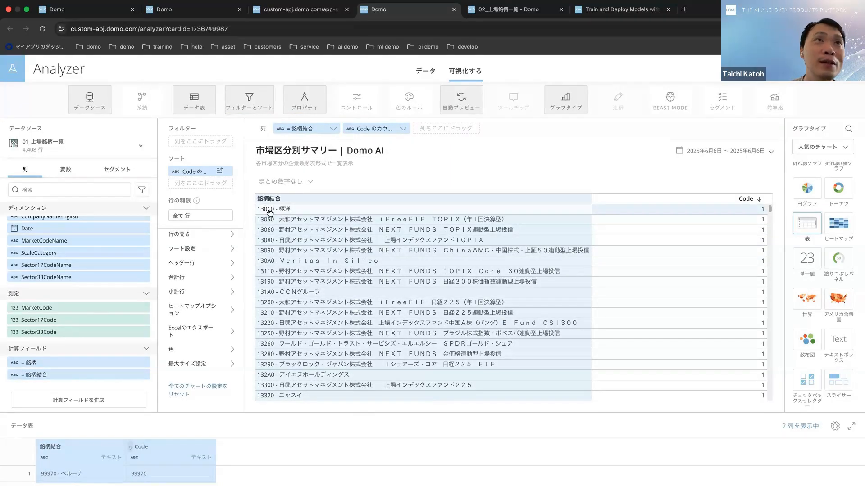
pyautogui.scroll(-5, 335, 298)
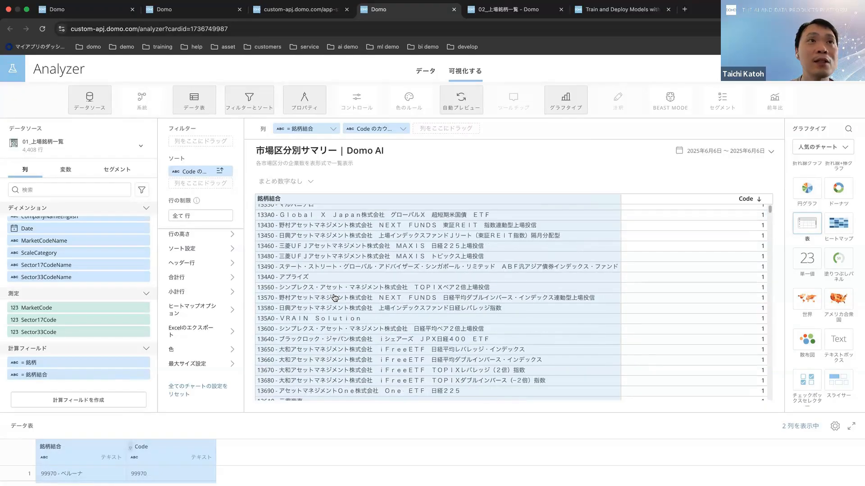
pyautogui.scroll(5, 334, 298)
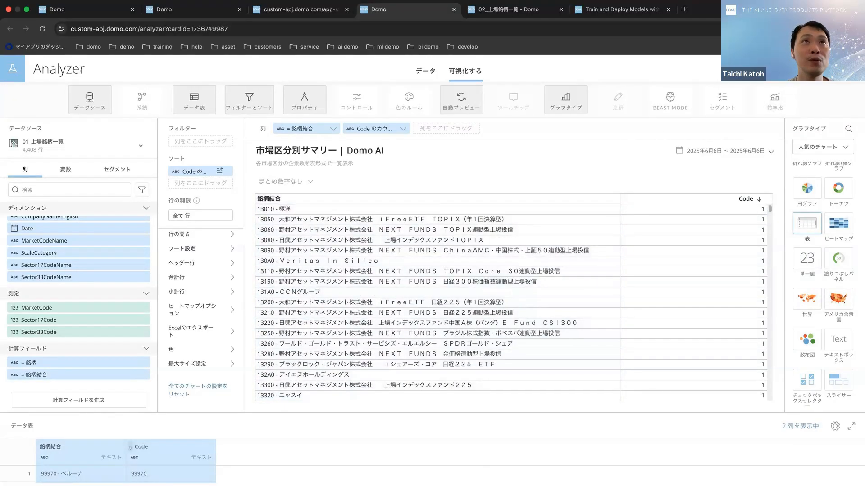
pyautogui.click(121, 406)
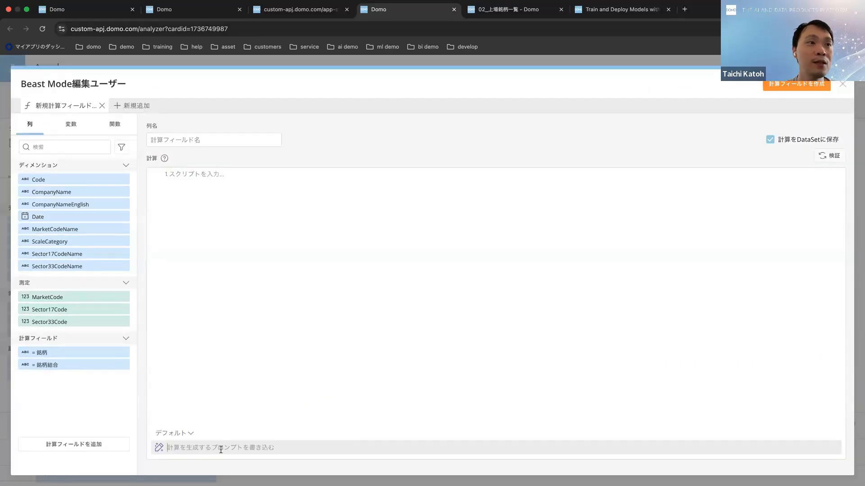
pyautogui.click(844, 84)
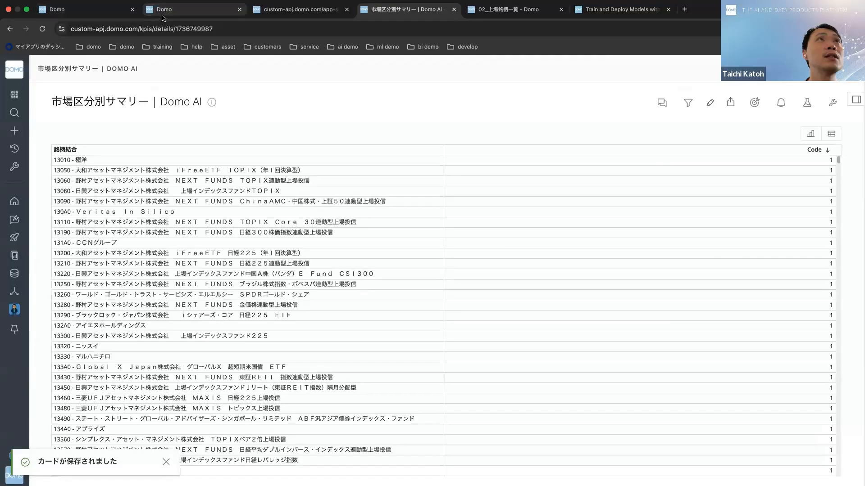
# - Return to the 01_上場銘柄一覧 | Domo AI app page, reload it and check the 市場区分別サマリー table under 企業基本情報の全体像
pyautogui.click(162, 16)
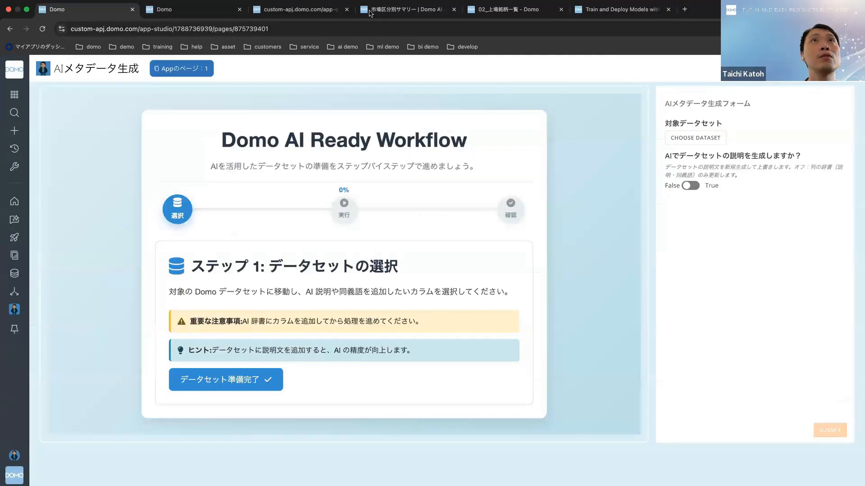
pyautogui.click(300, 9)
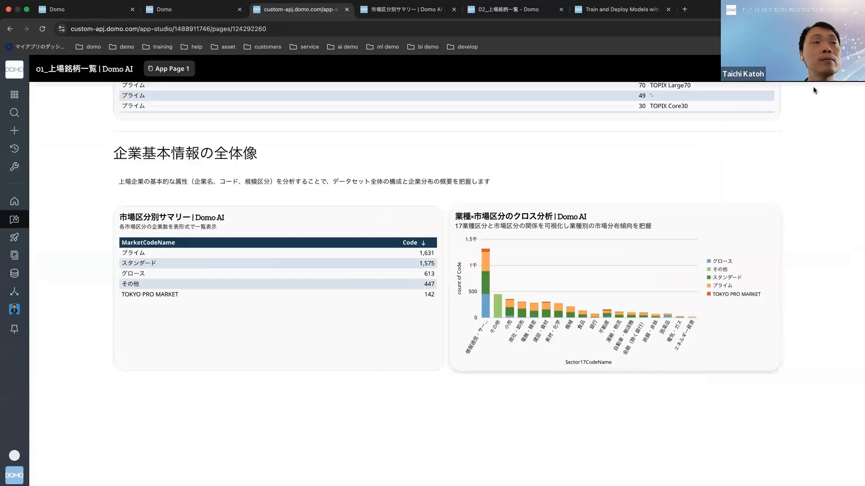
pyautogui.click(42, 29)
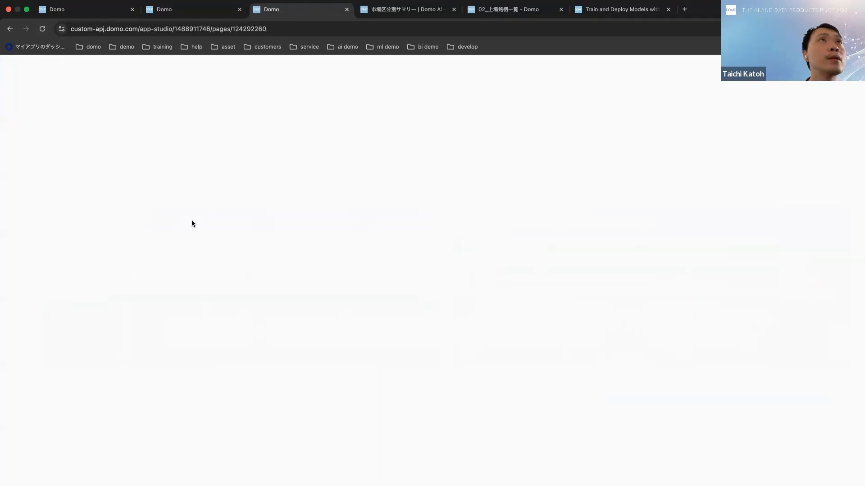
pyautogui.scroll(-20, 193, 224)
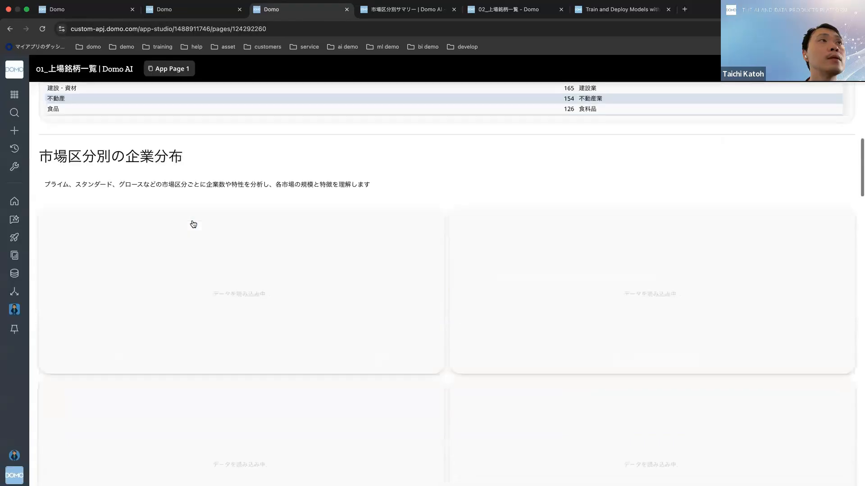
pyautogui.scroll(-15, 192, 223)
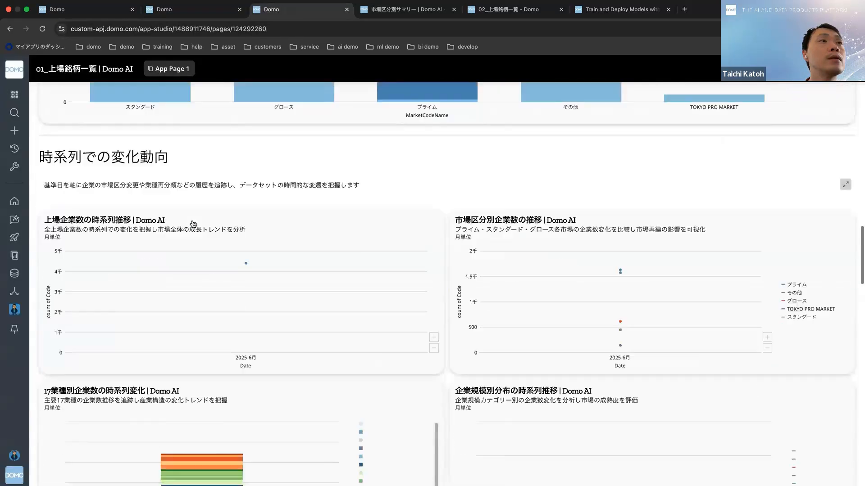
pyautogui.scroll(-15, 193, 225)
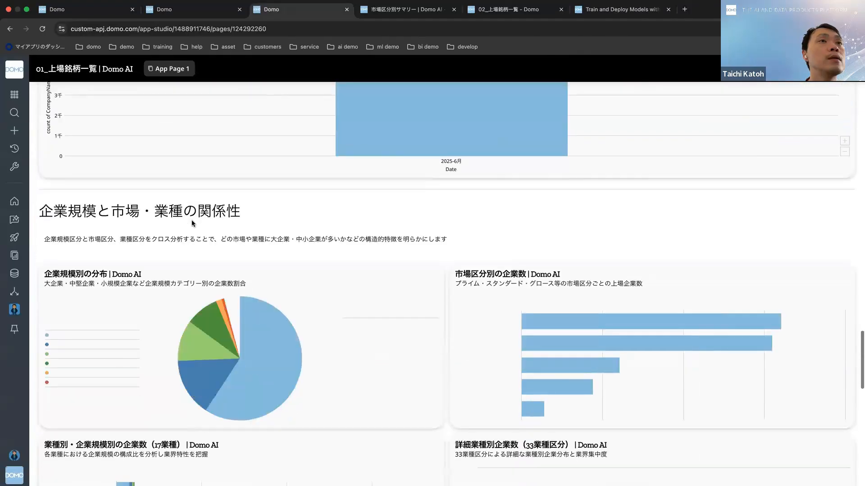
pyautogui.scroll(-8, 193, 225)
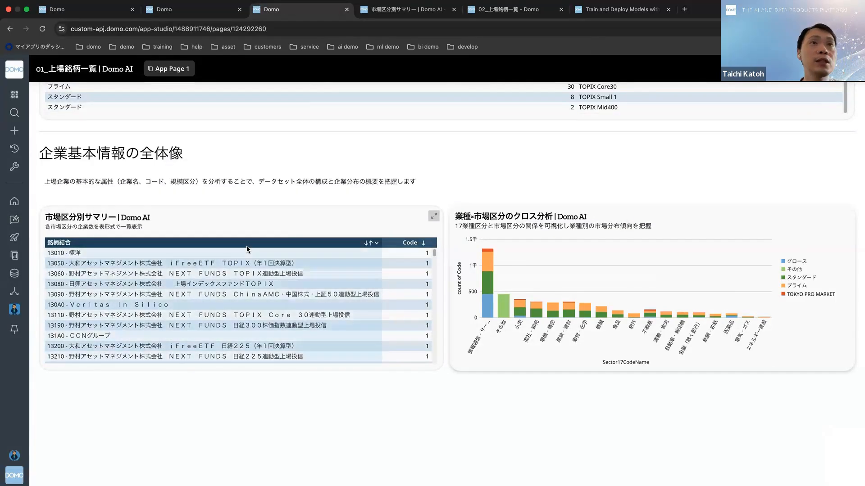
# - Switch to the Getting Started with Domo.AI PDF and show page 15, Next Session Announcement
pyautogui.hotkey('ctrl', 'Left')
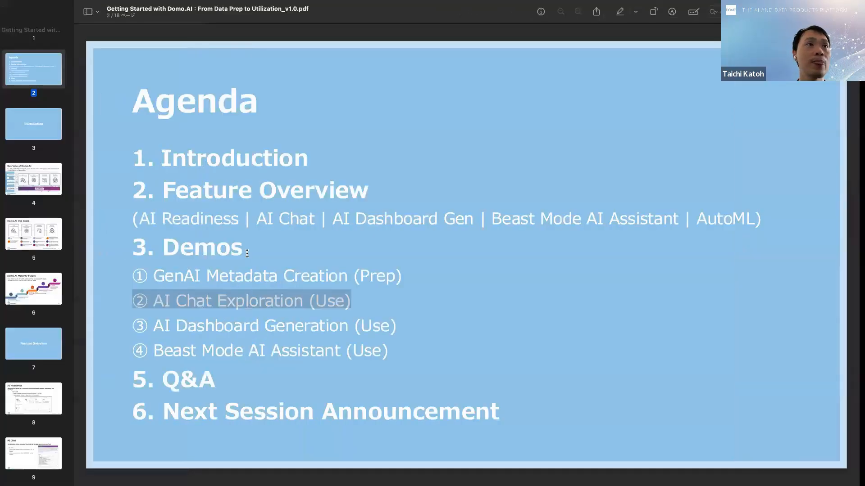
pyautogui.click(228, 354)
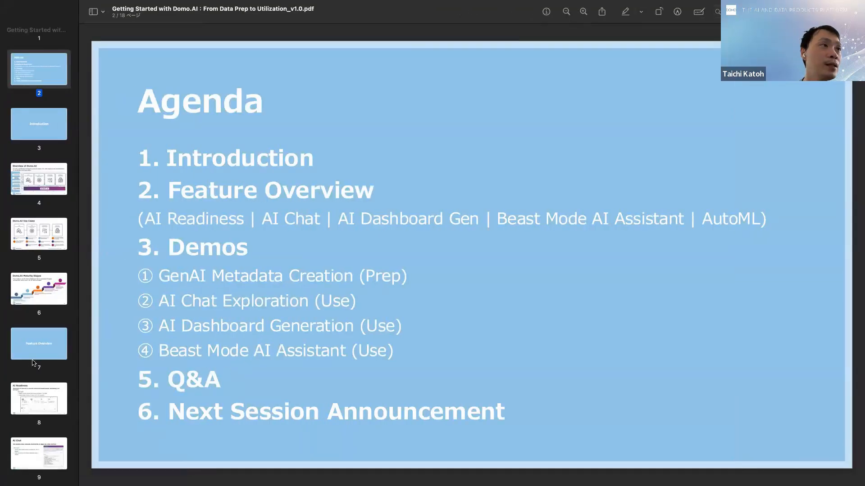
pyautogui.scroll(-10, 32, 362)
pyautogui.click(36, 177)
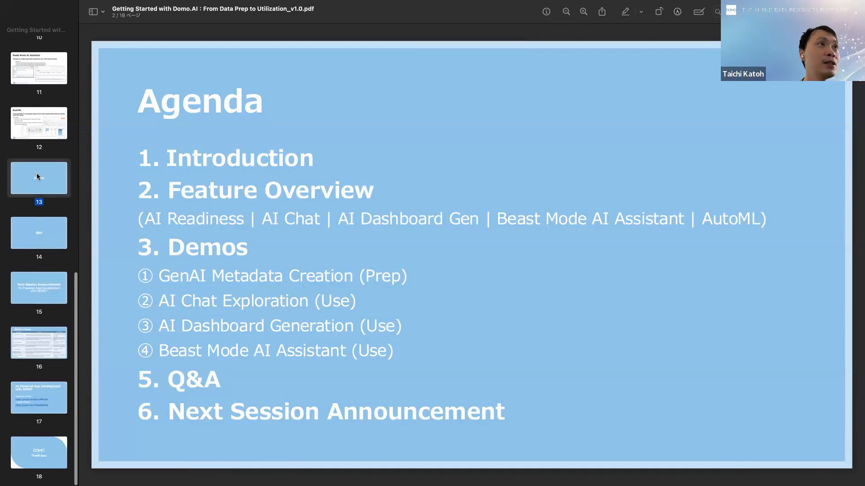
pyautogui.click(43, 283)
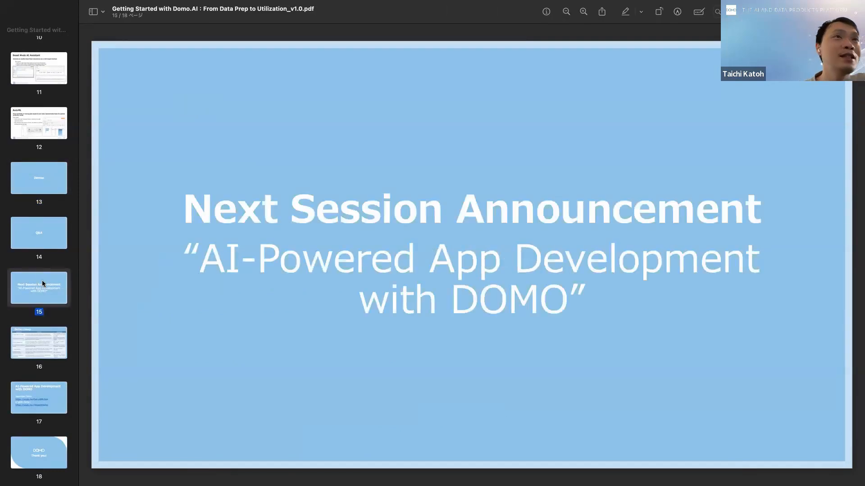